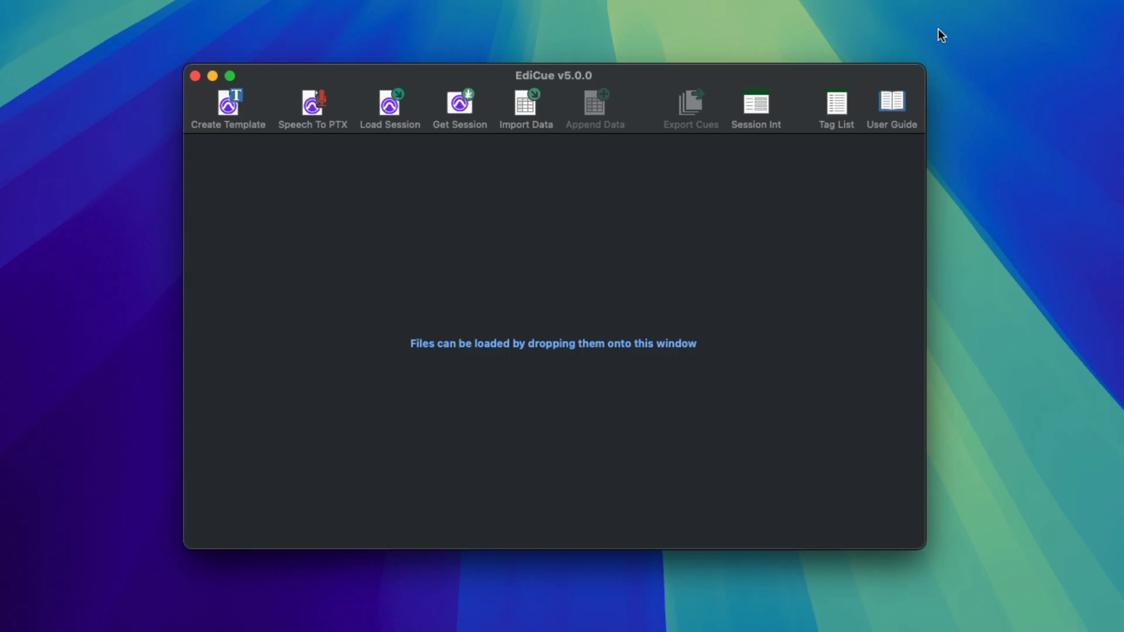
Start a Speech To PTX transcription and load the EdiCue_Demo_Video_Loc WAV file at 24 FPS
click(313, 107)
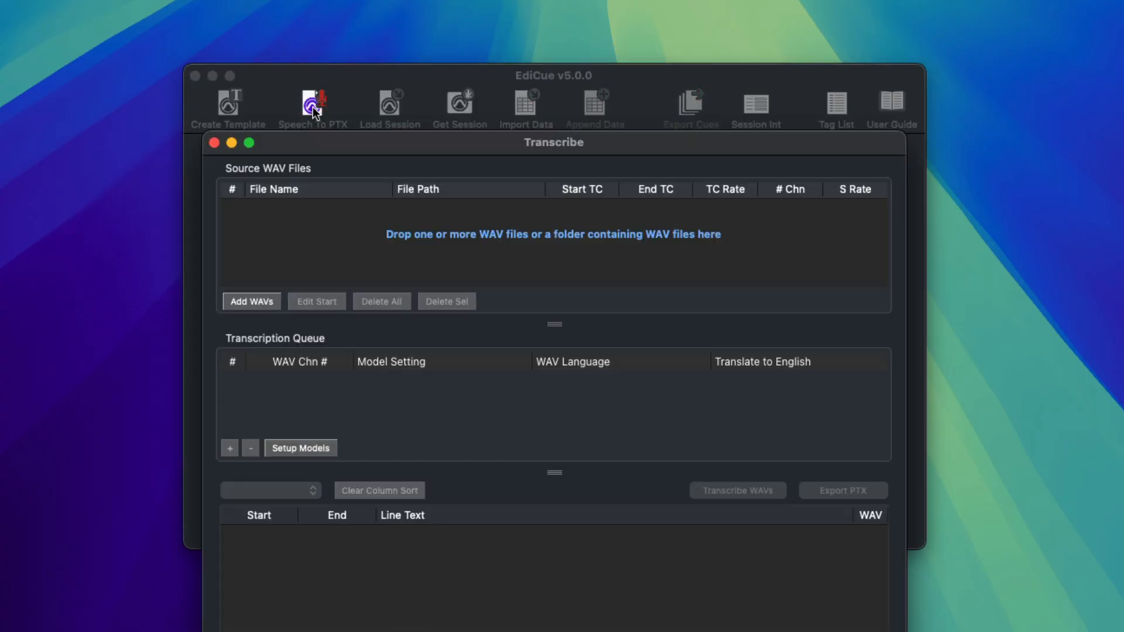
drag(390, 139, 403, 29)
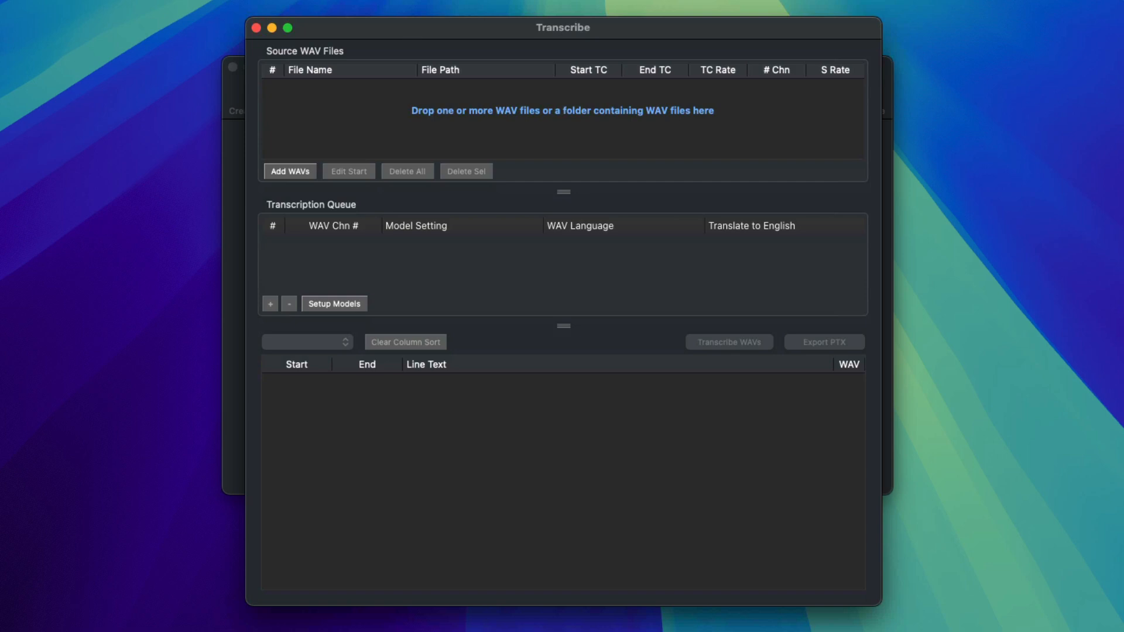
drag(991, 100, 677, 113)
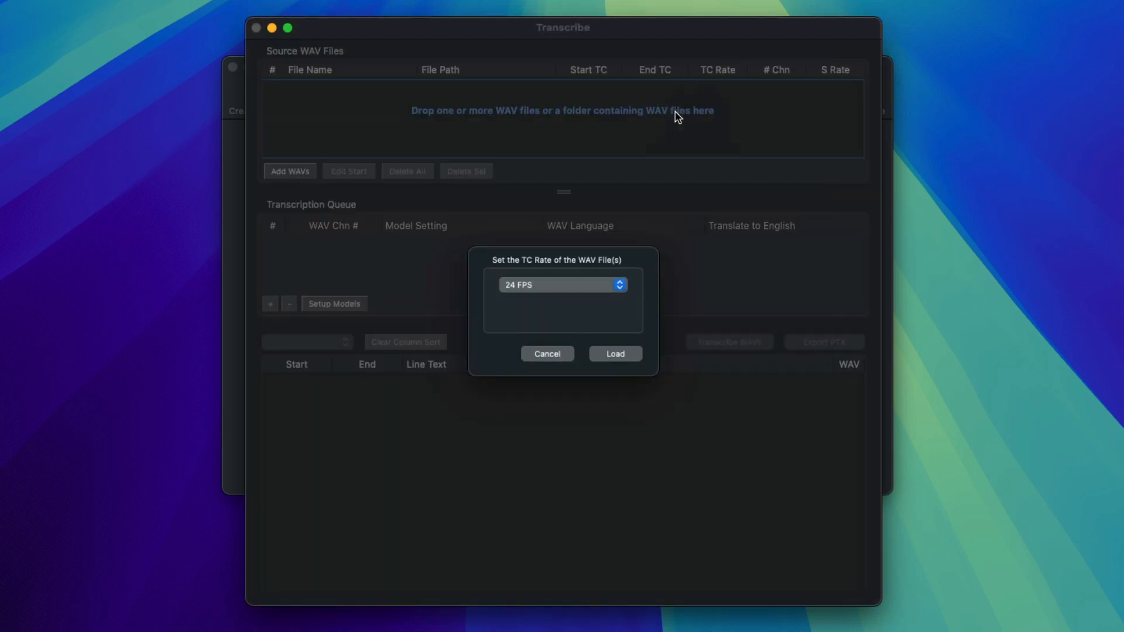
click(616, 355)
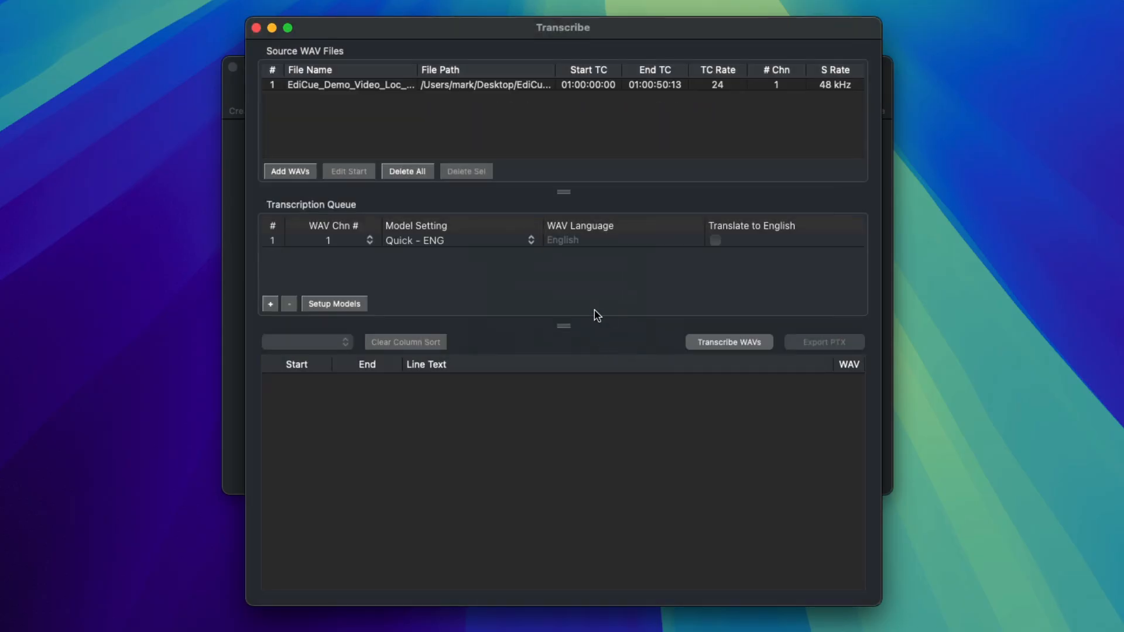
Transcribe channel 1 of the demo WAV with the Quick - ENG model setting
click(452, 244)
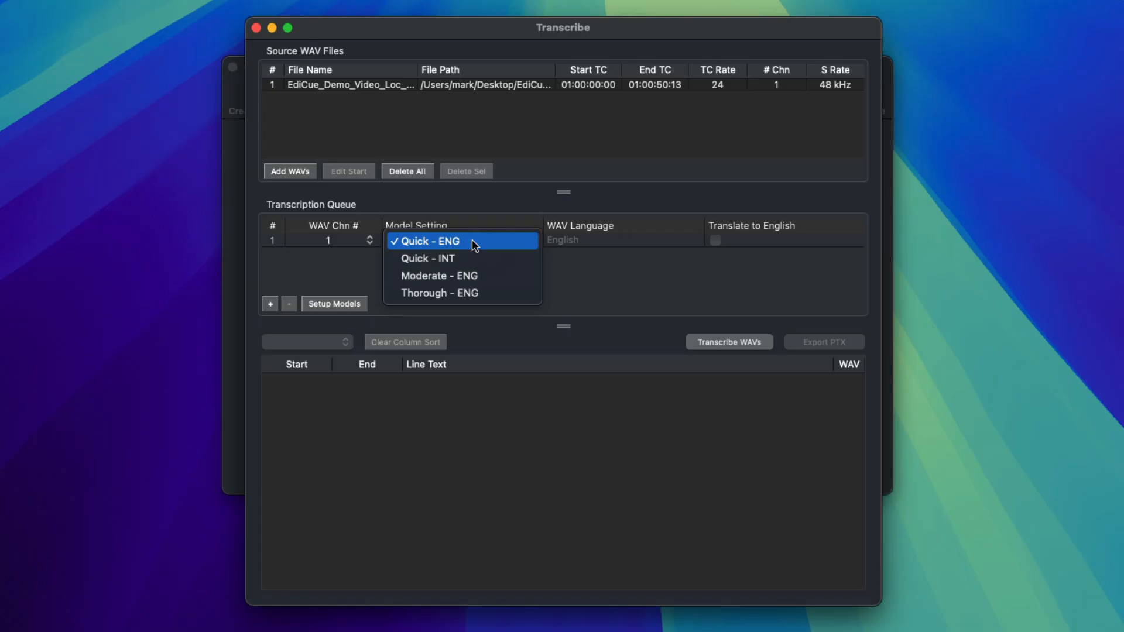
click(468, 221)
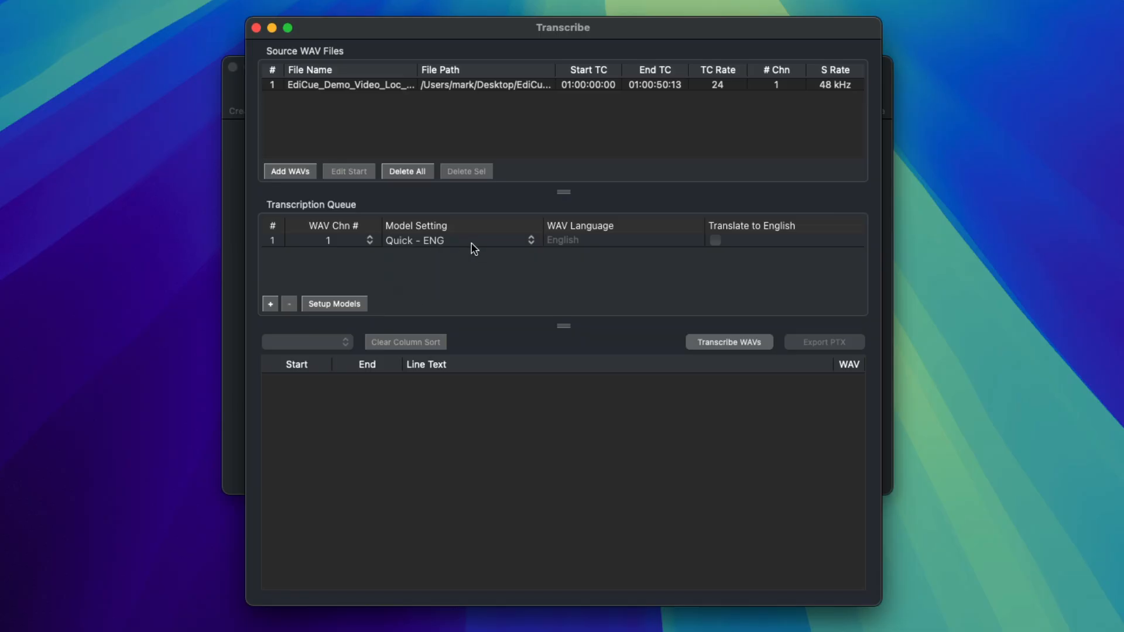
click(714, 343)
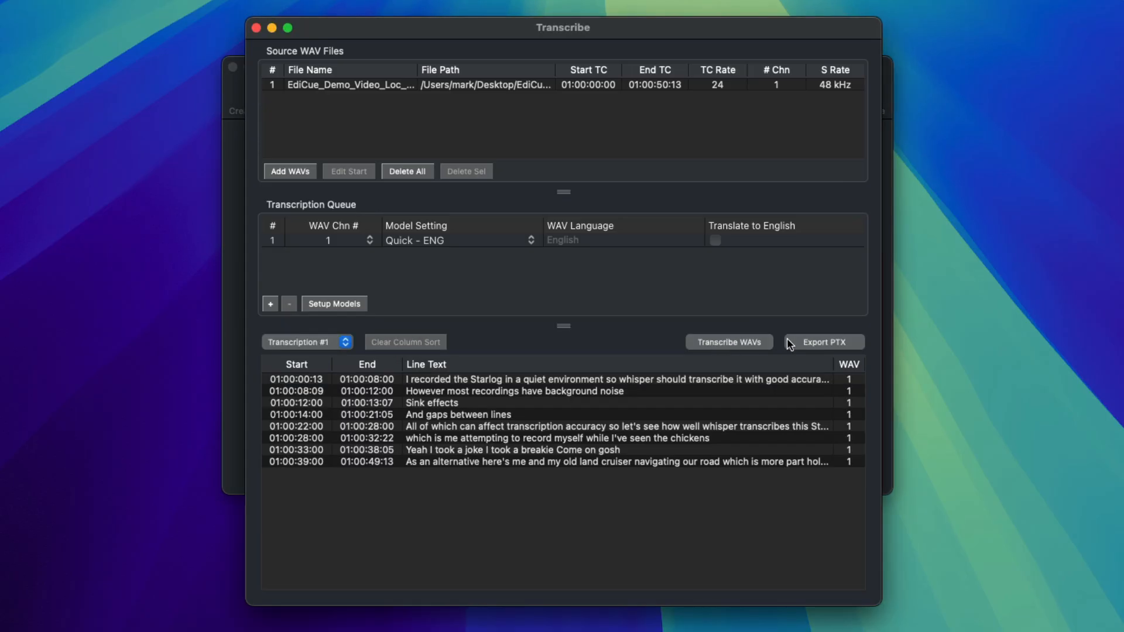
Export the transcription as a PTX session named Untitled on the Desktop, using the default session parameters
click(802, 343)
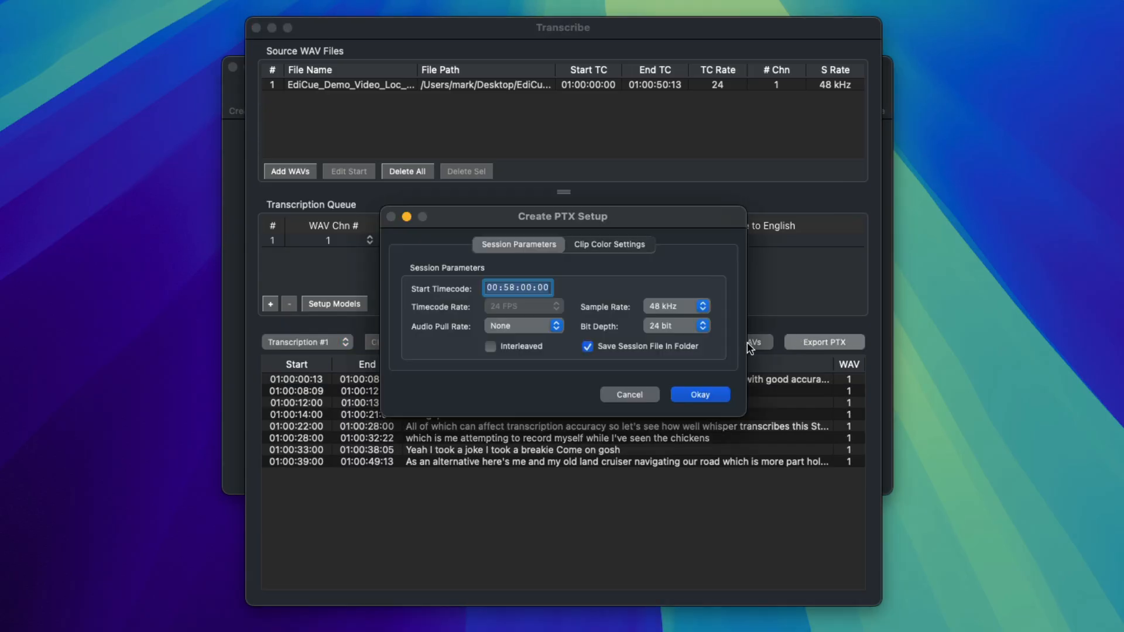
click(694, 396)
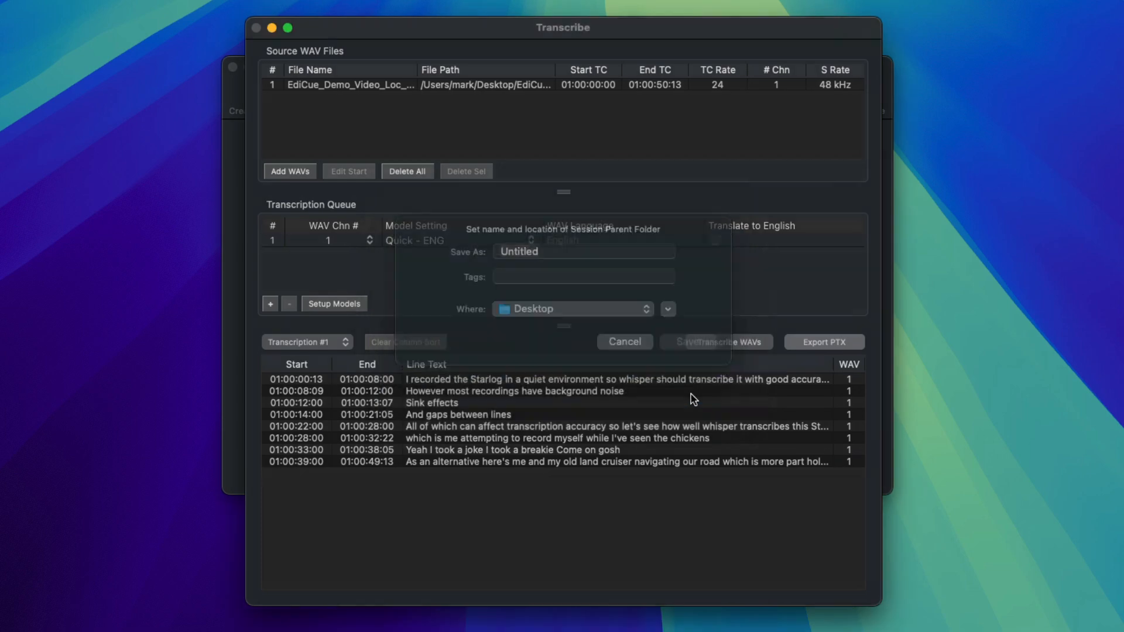
click(682, 364)
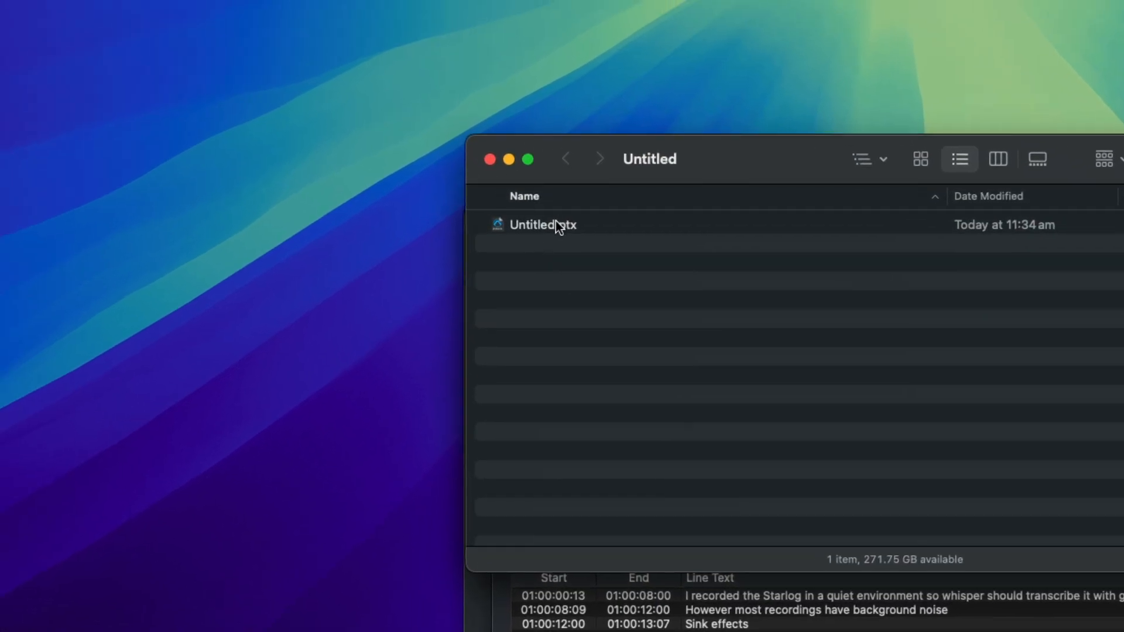
Open the exported Untitled.ptx in Pro Tools and examine the guide track and the transcribed clips up close
double_click(439, 153)
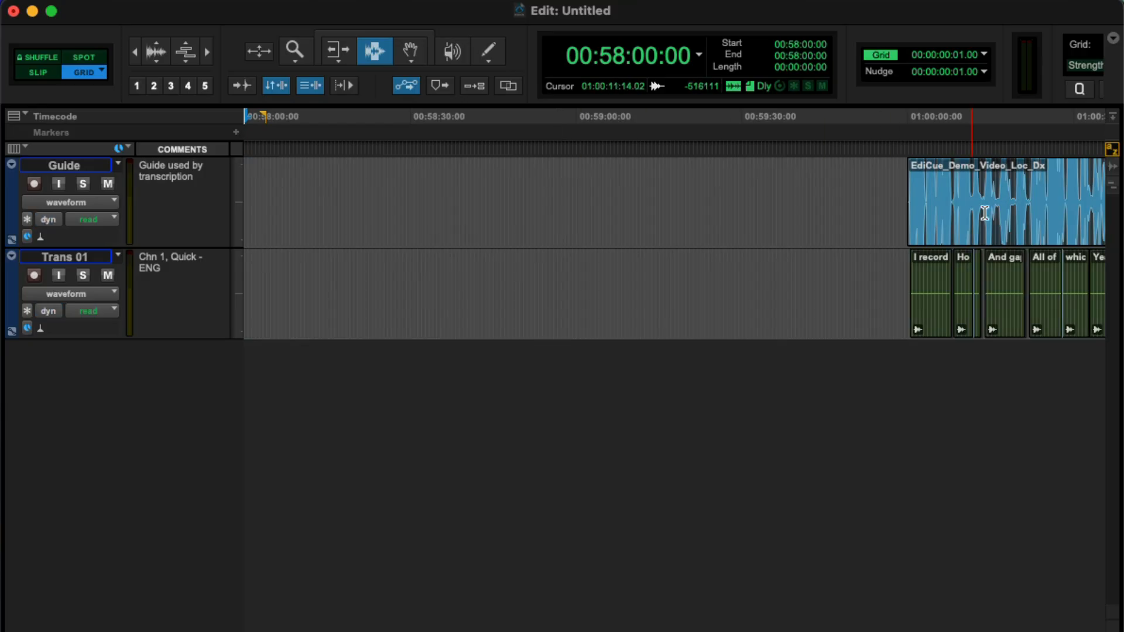
key(alt+super+[)
click(1004, 215)
key(r)
click(660, 220)
key(t)
key(t)
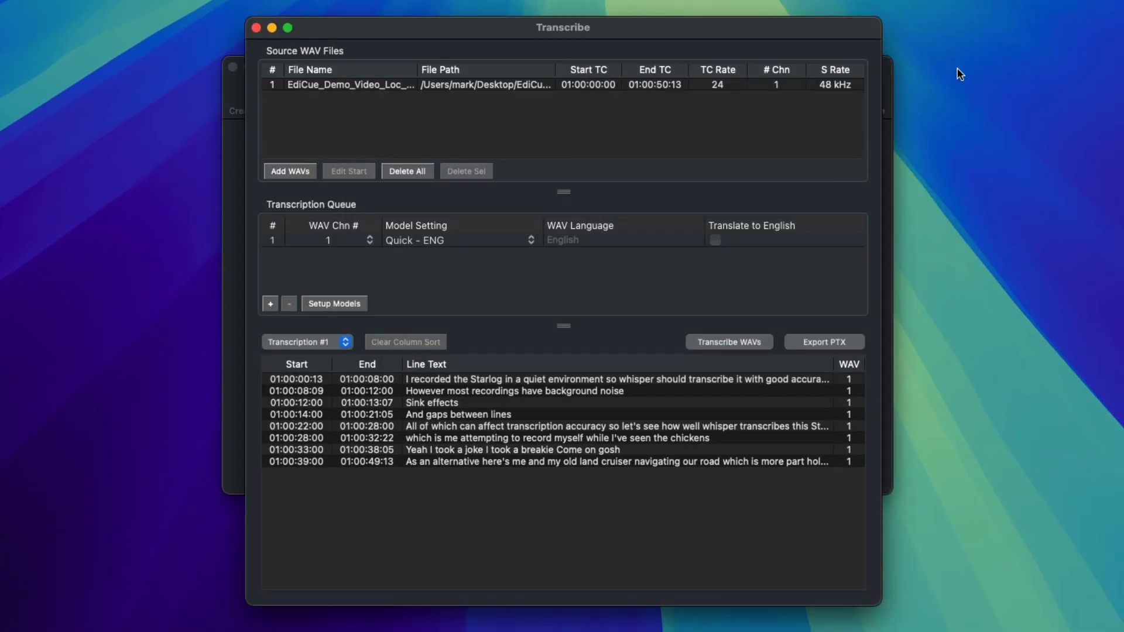
Back in EdiCue, replace the source WAV with the files in the Movie GTs folder at 24 FPS
click(419, 172)
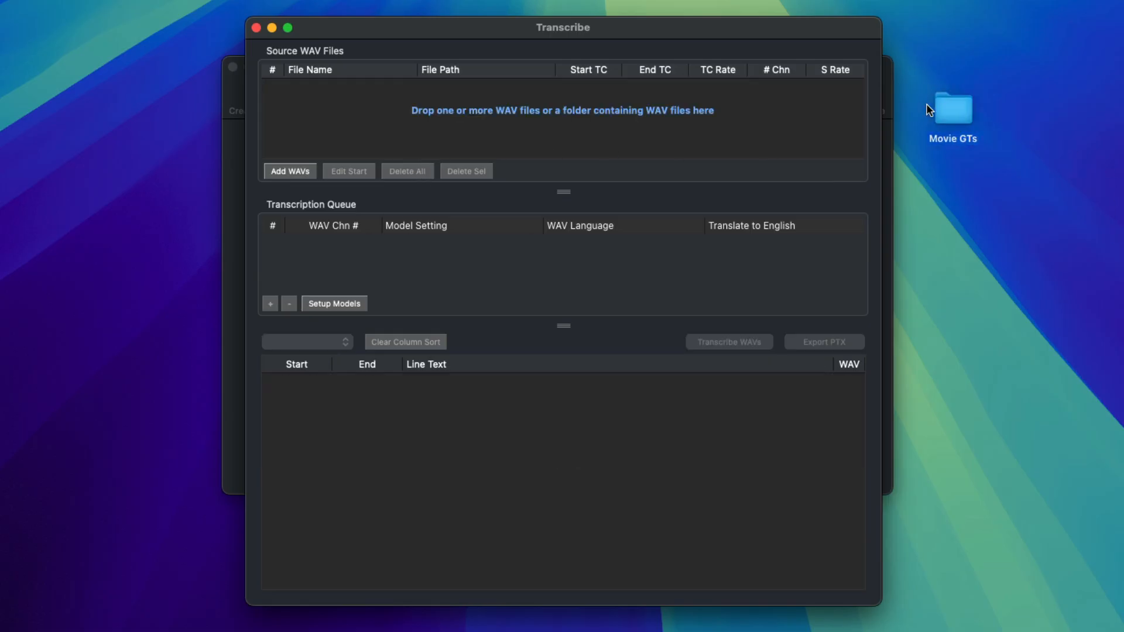
drag(948, 111, 698, 128)
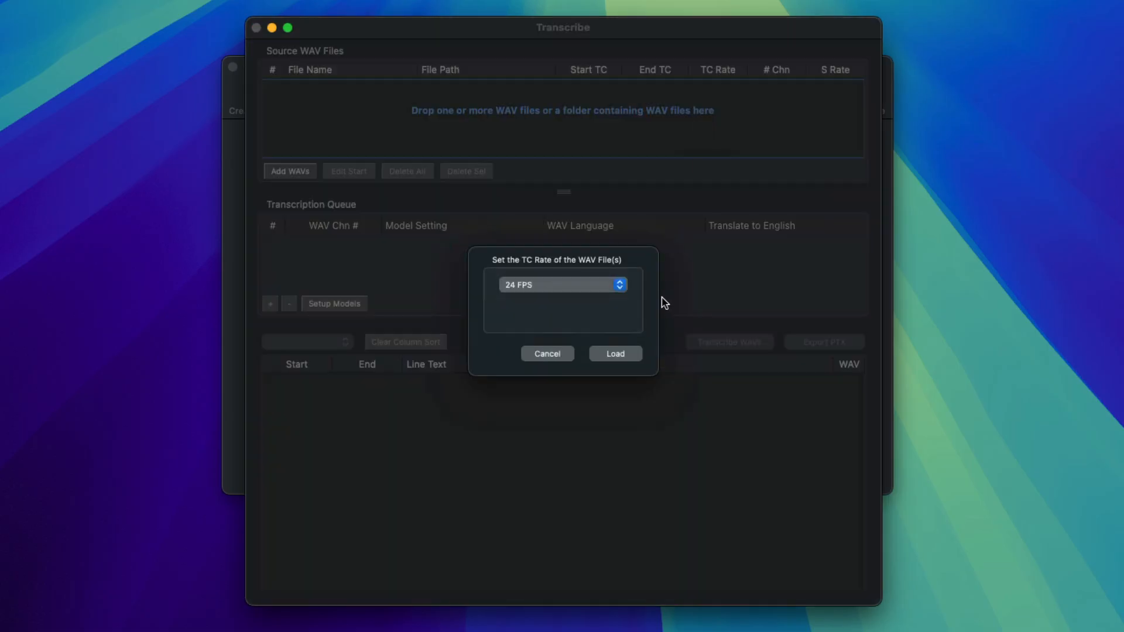
click(607, 351)
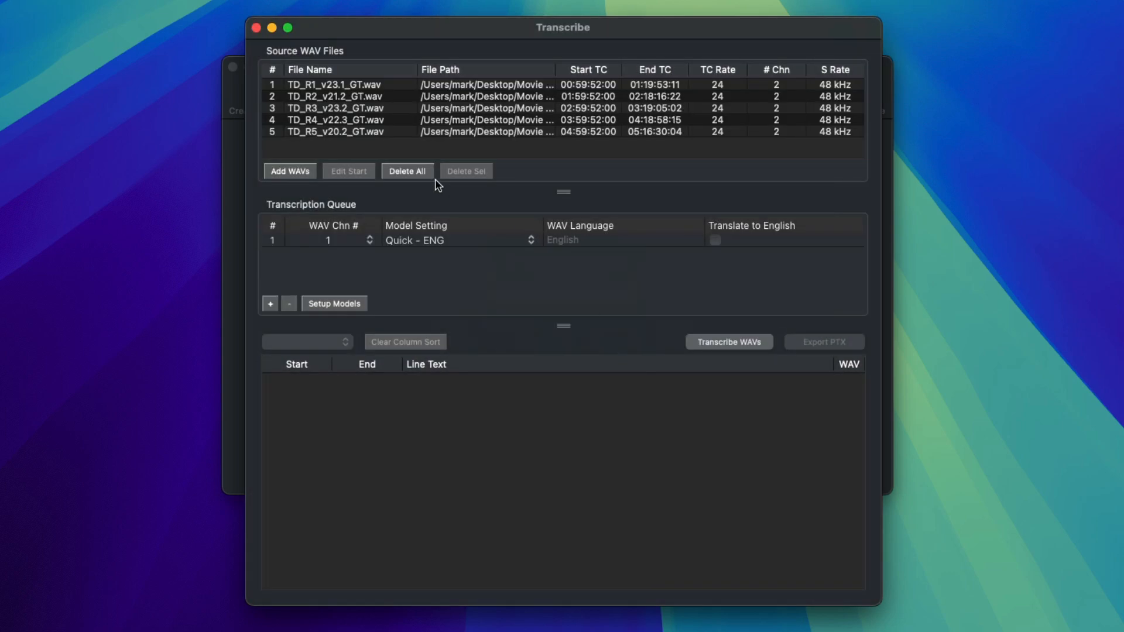
Clear all source WAV files and load the EdiCue_Demo_Video_Loc WAV again at 24 FPS
click(420, 173)
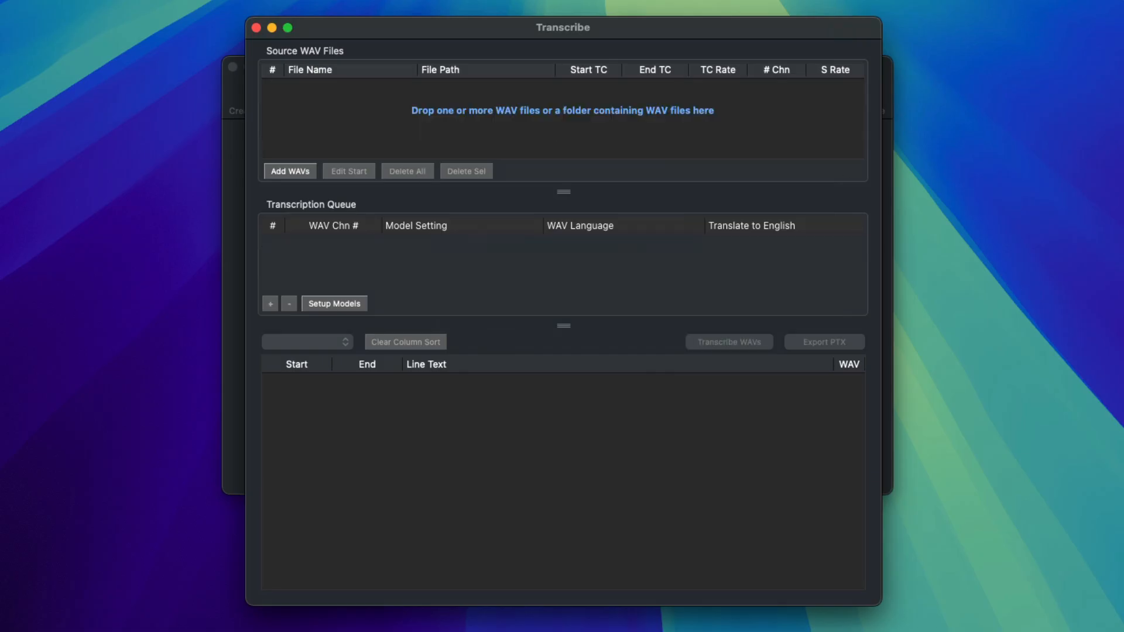
drag(926, 111, 623, 118)
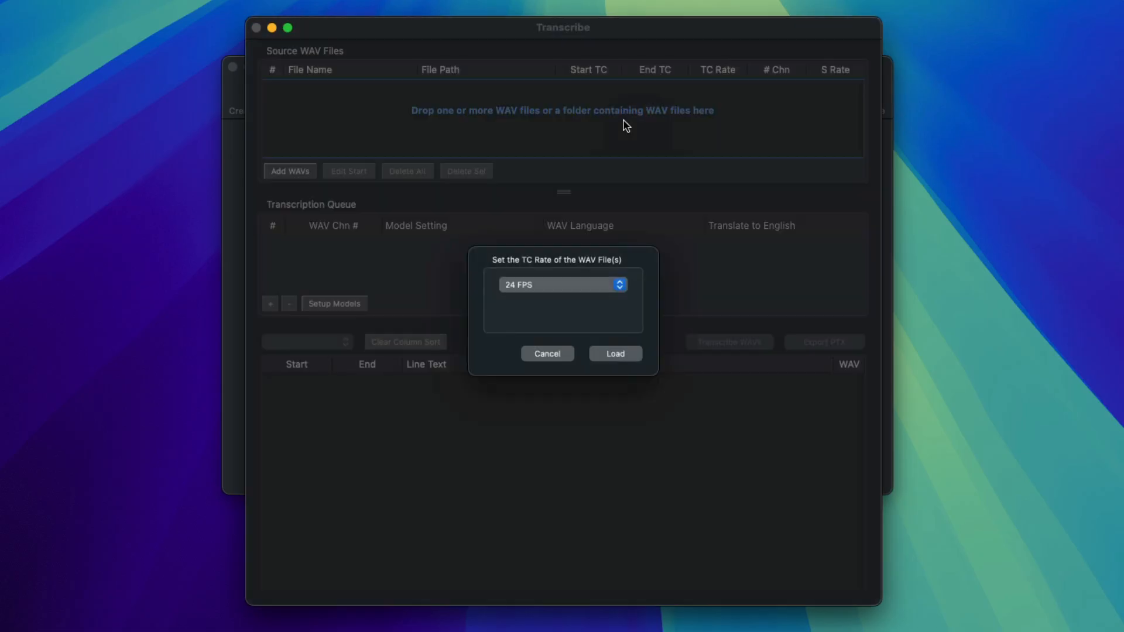
click(616, 287)
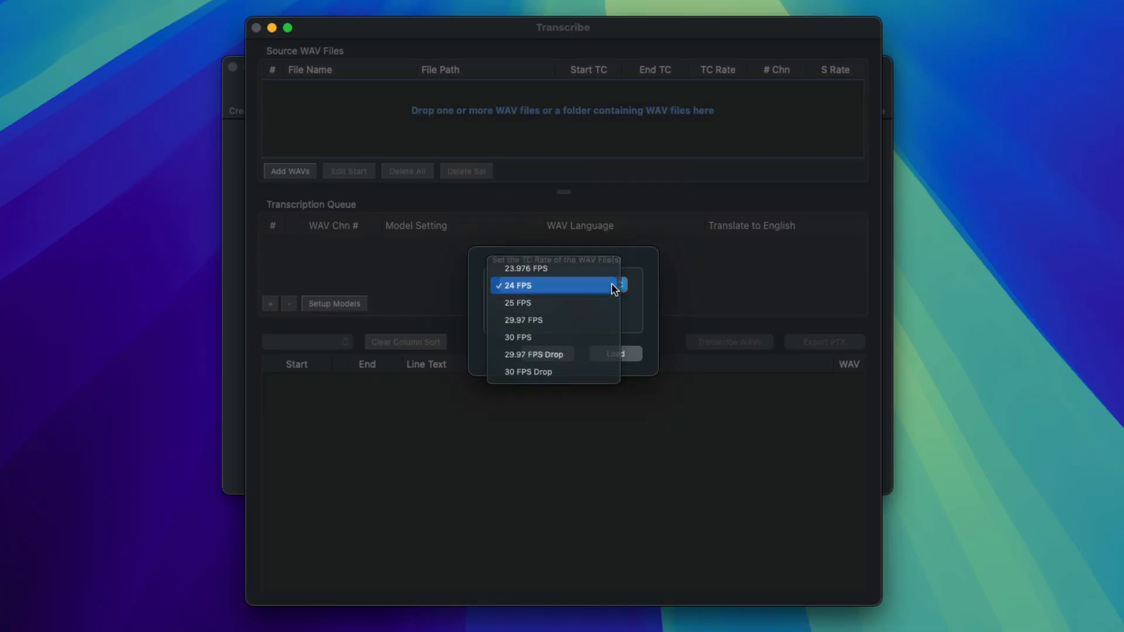
click(614, 287)
click(619, 352)
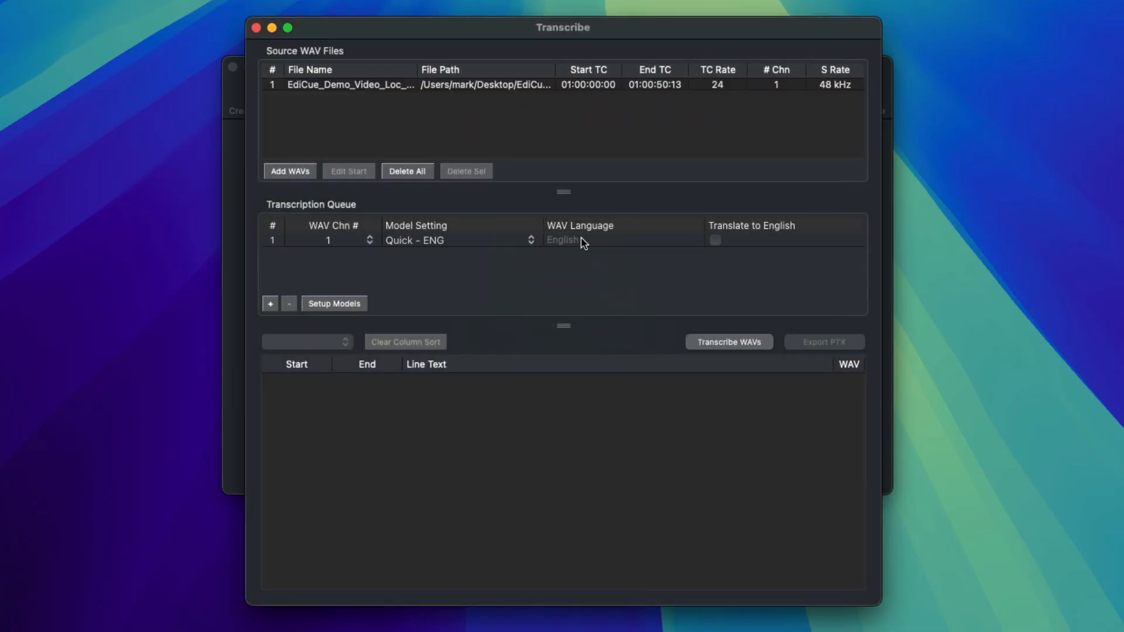
Select the demo WAV and set the queue entry to channel 1 with the Quick - INT model
click(413, 86)
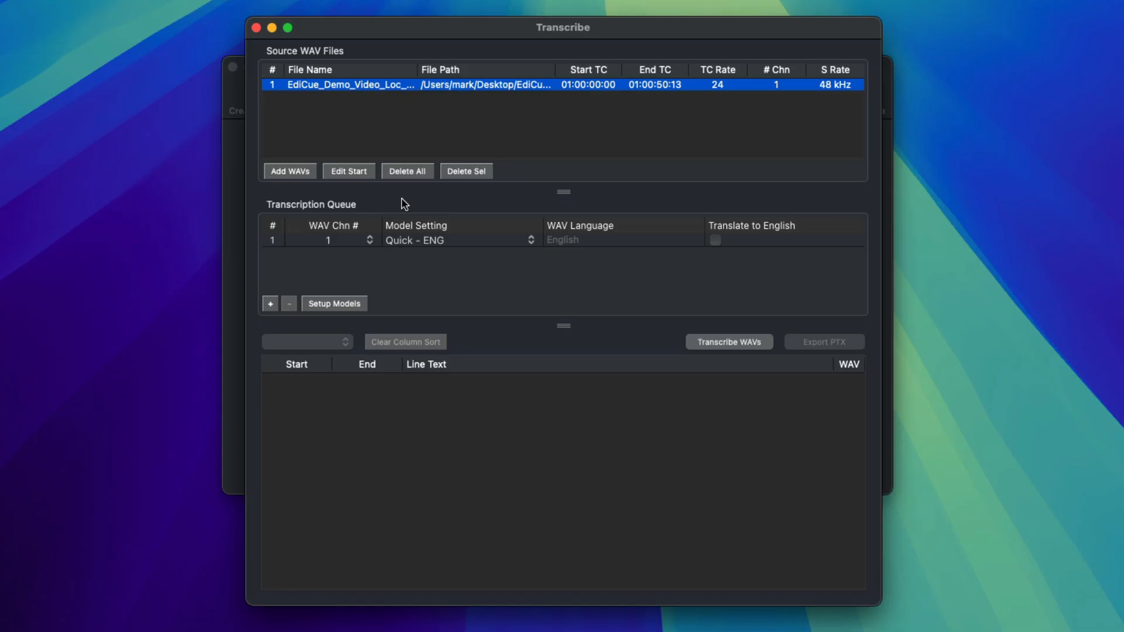
click(370, 238)
click(371, 242)
click(451, 242)
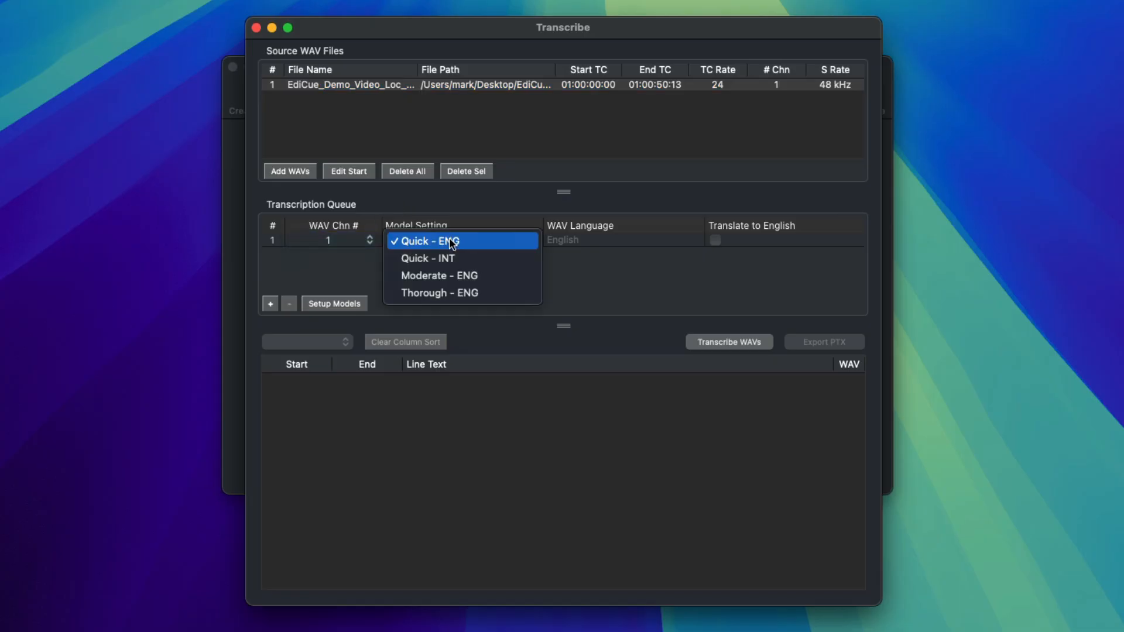
click(492, 258)
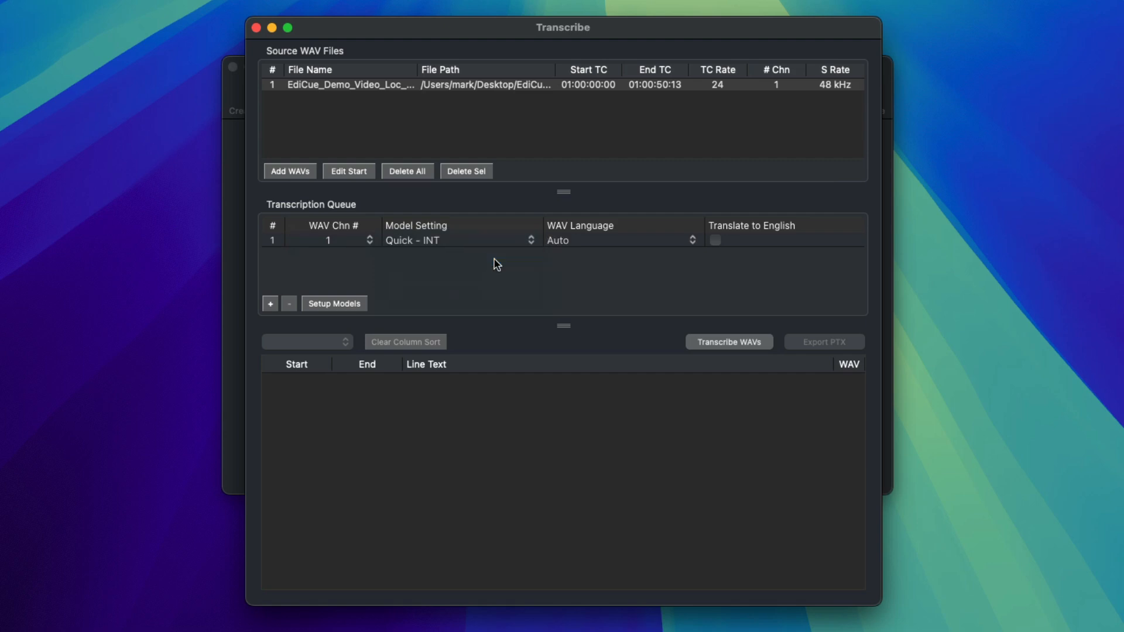
Review the WAV language choices, keep Auto, and try switching Translate to English on and off
click(640, 243)
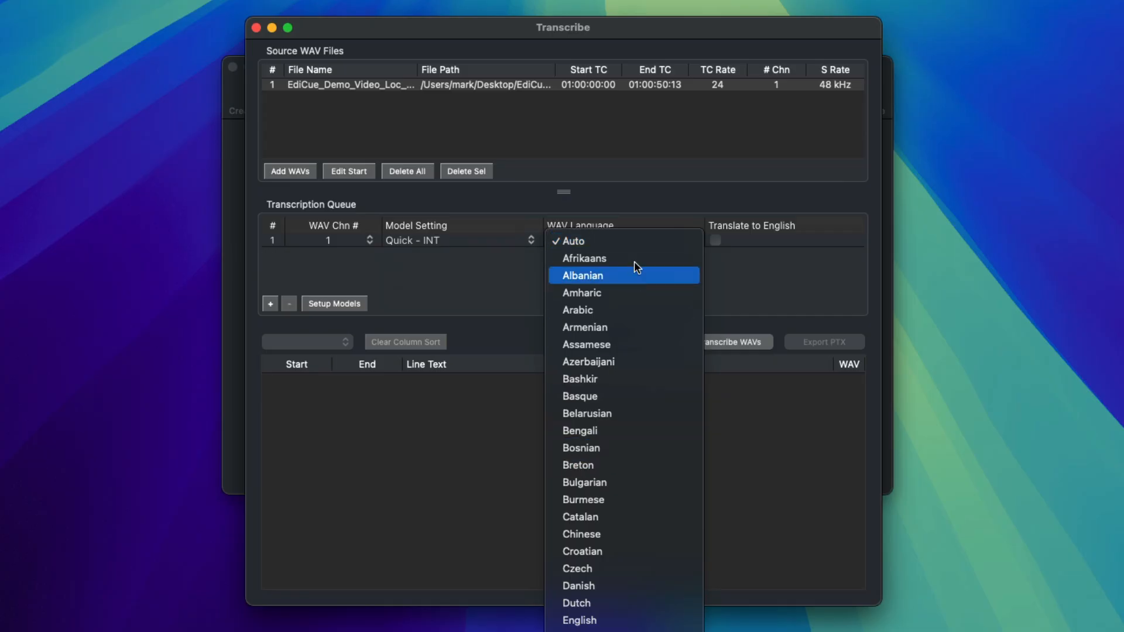
click(632, 246)
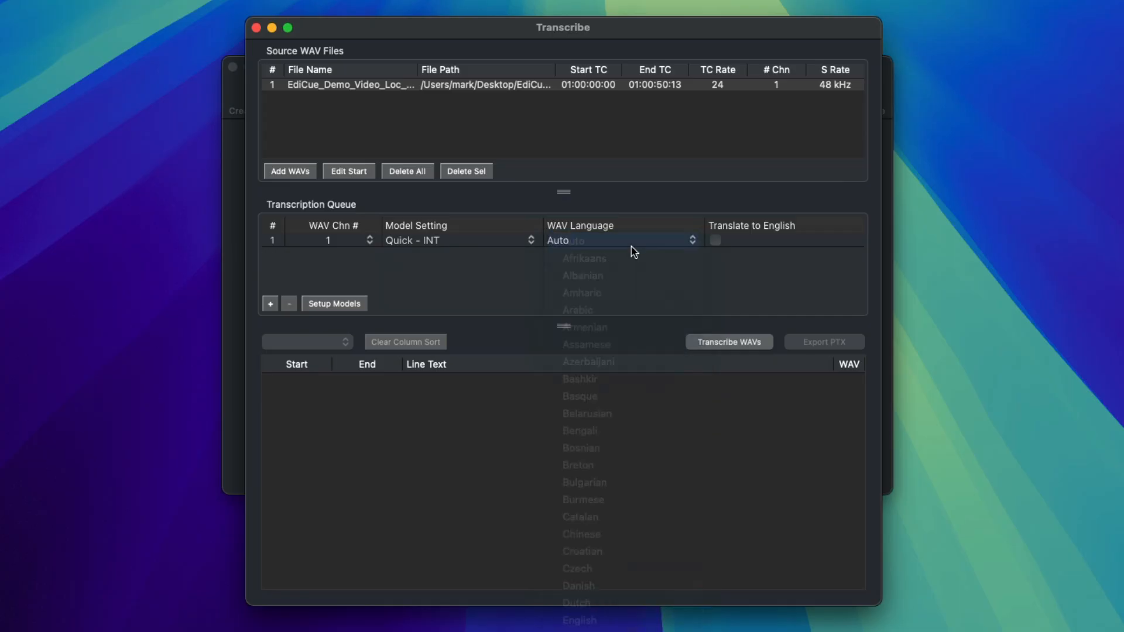
click(715, 240)
click(715, 241)
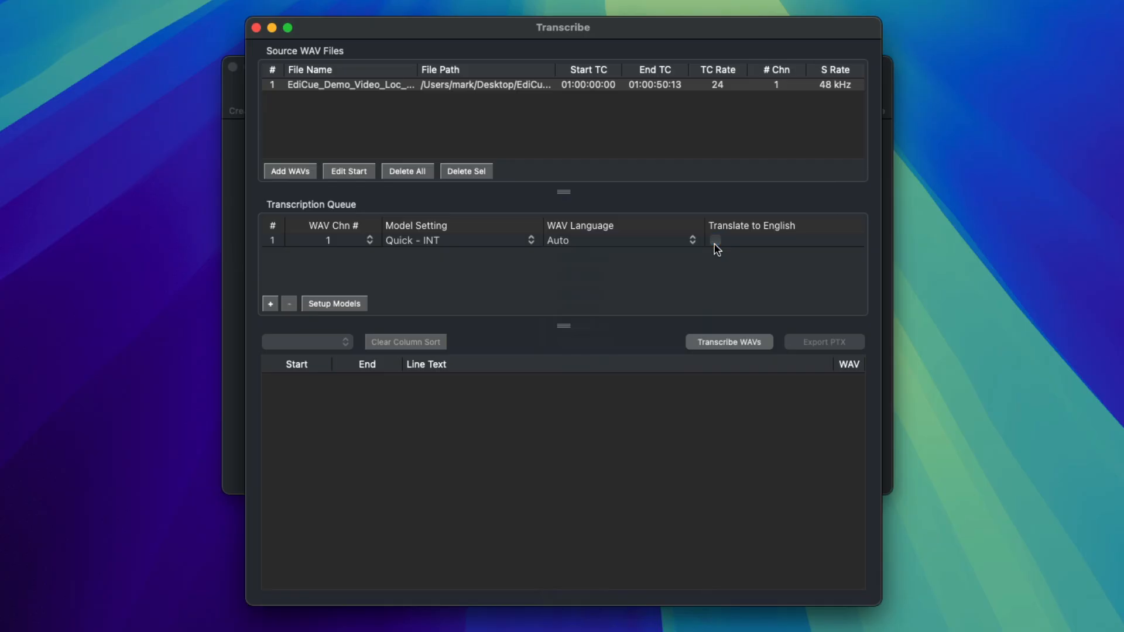
Set the first queue entry's model to Quick - ENG and add two more transcriptions to the queue
click(483, 242)
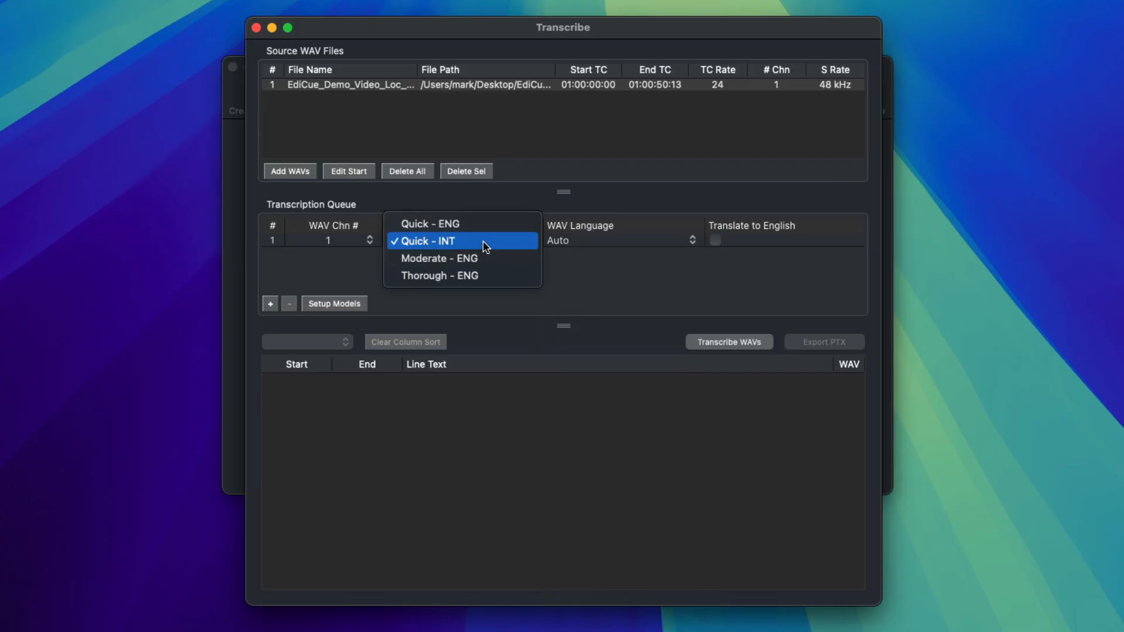
click(486, 225)
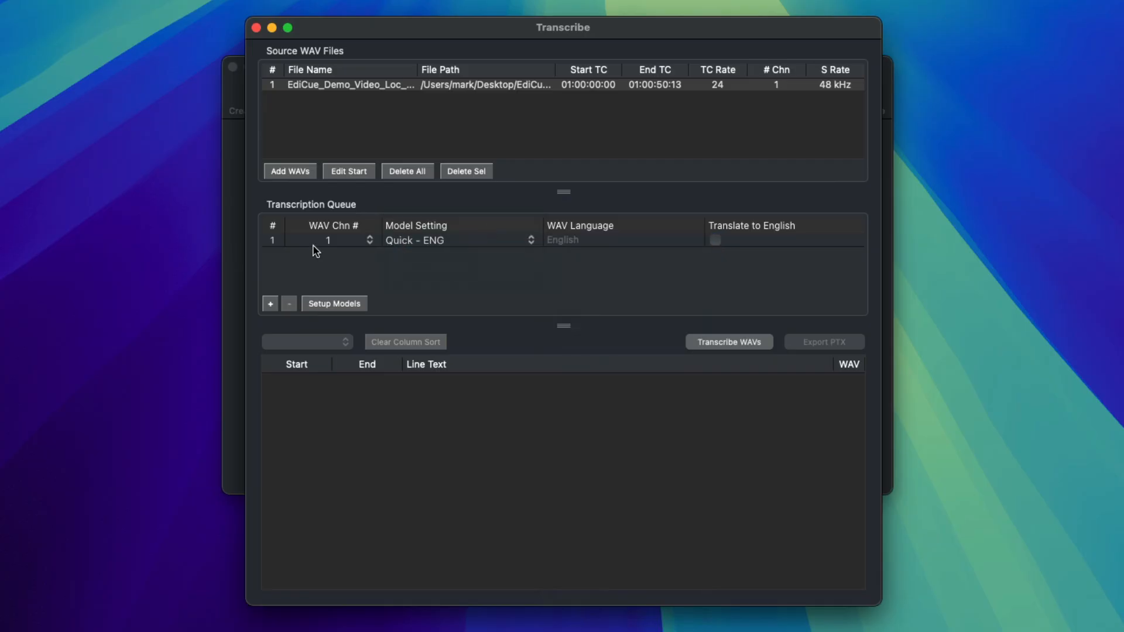
click(271, 303)
click(270, 304)
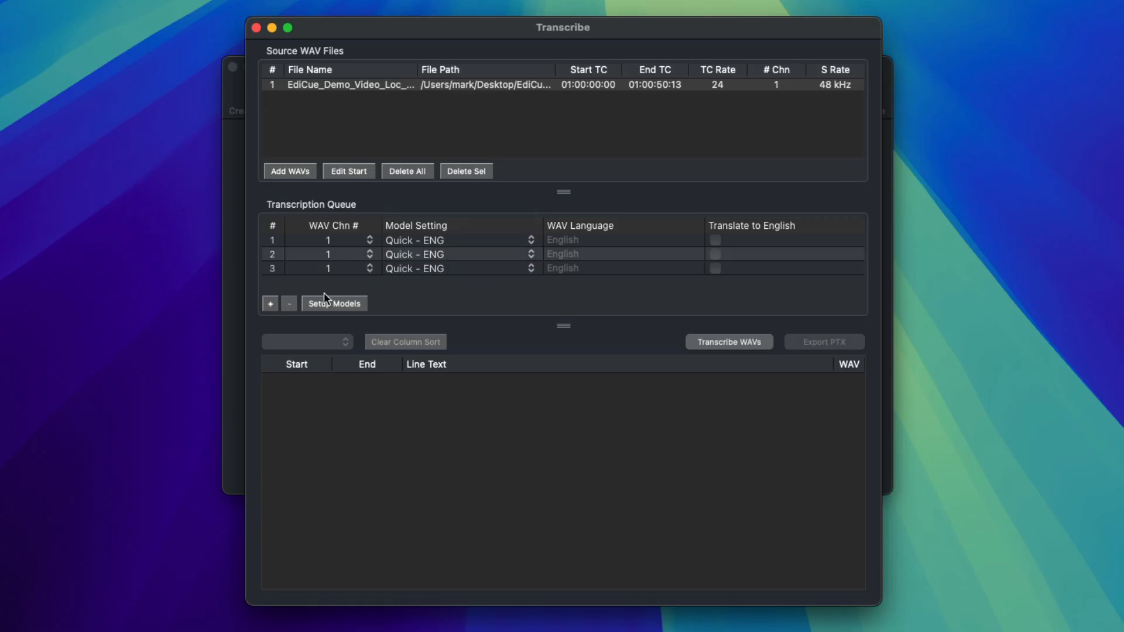
Set the second queue entry to Moderate - ENG and the third to Thorough - ENG, and transcribe the WAV
click(414, 256)
click(439, 289)
click(423, 268)
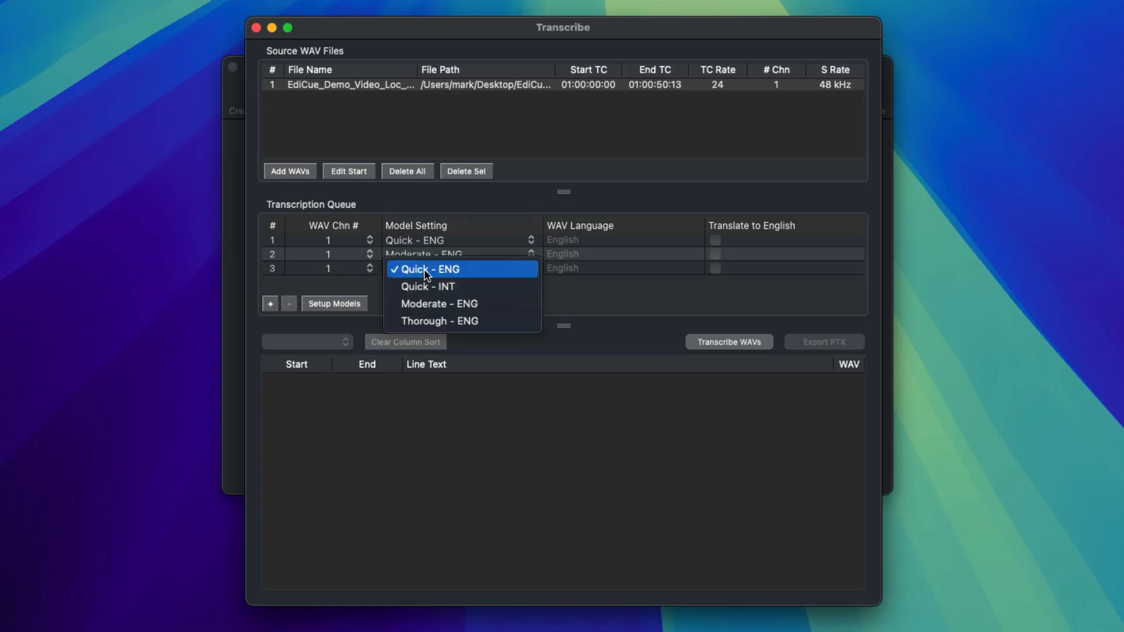
click(454, 321)
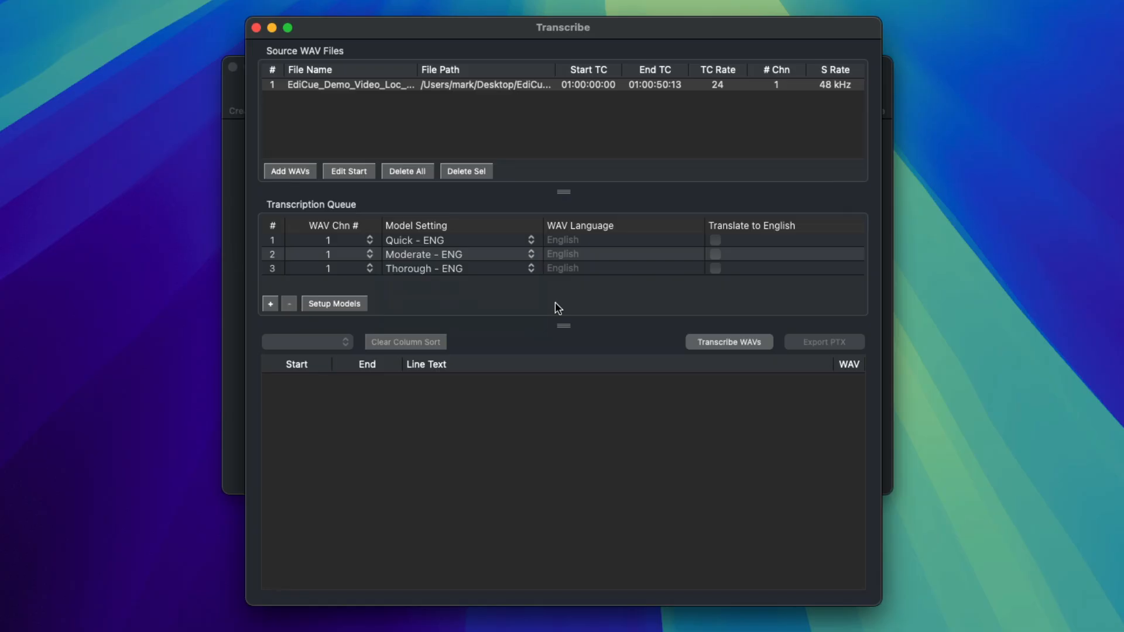
click(698, 341)
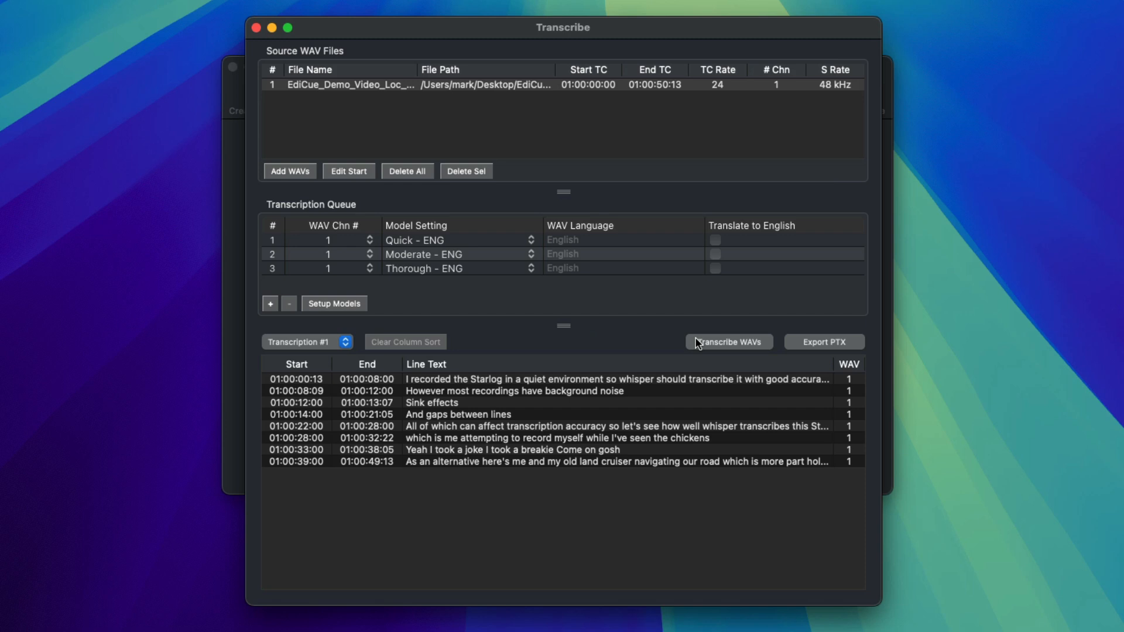
Display Transcription #3 and sort its lines alphabetically by line text to examine individual lines
click(338, 348)
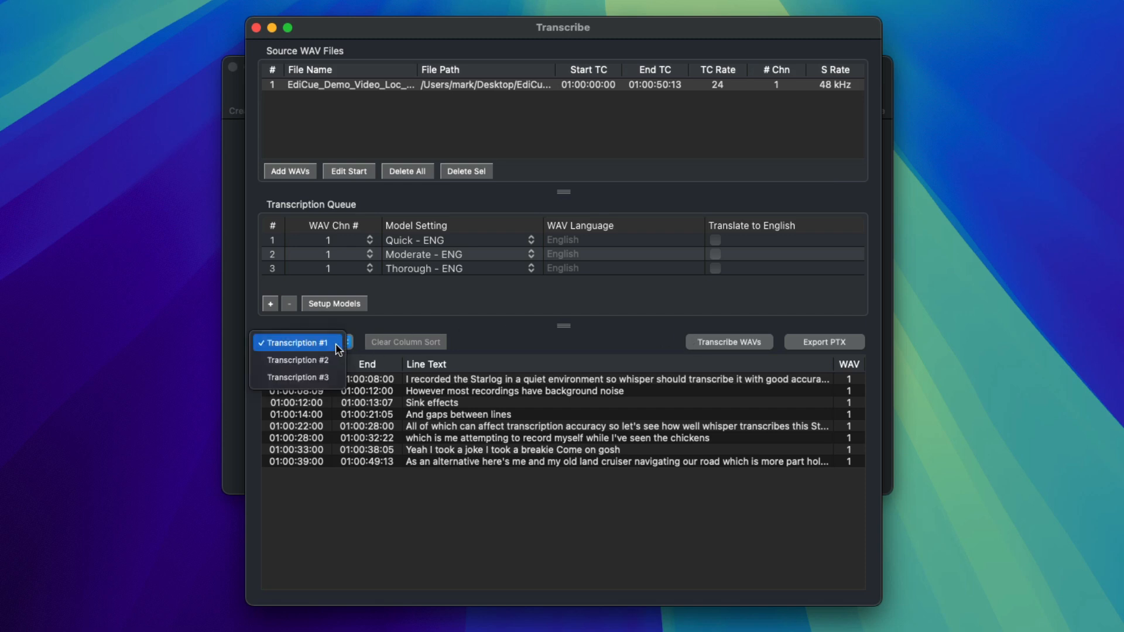
click(340, 378)
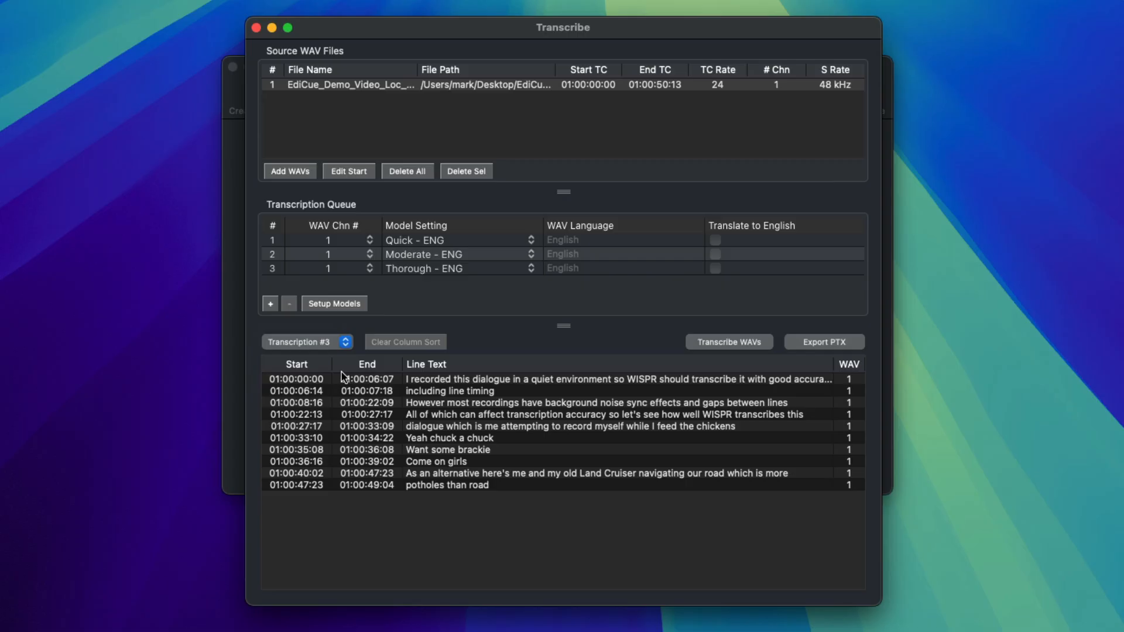
click(505, 367)
click(499, 382)
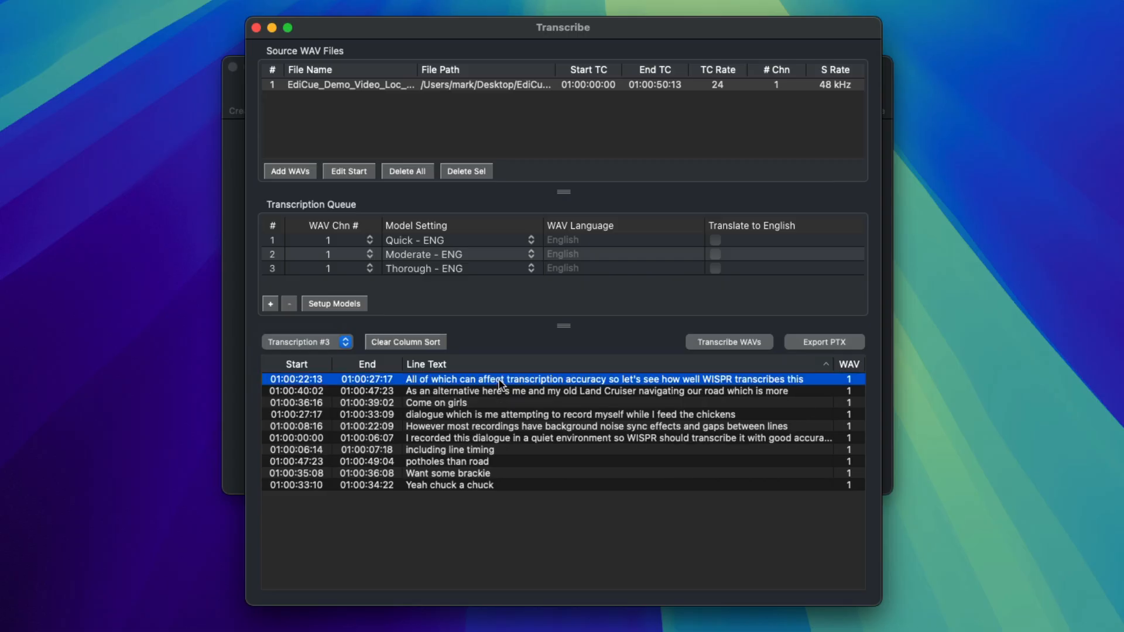
click(502, 391)
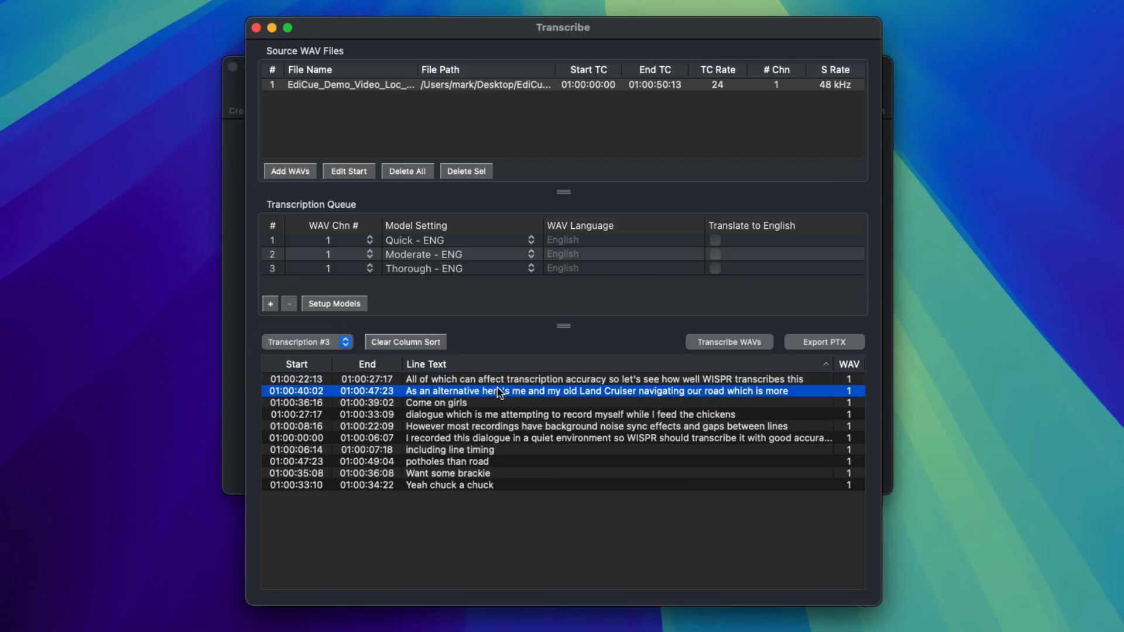
Display Transcription #1 and export the transcriptions as a Pro Tools session with the parent folder Untitled on the Desktop
click(345, 345)
click(296, 304)
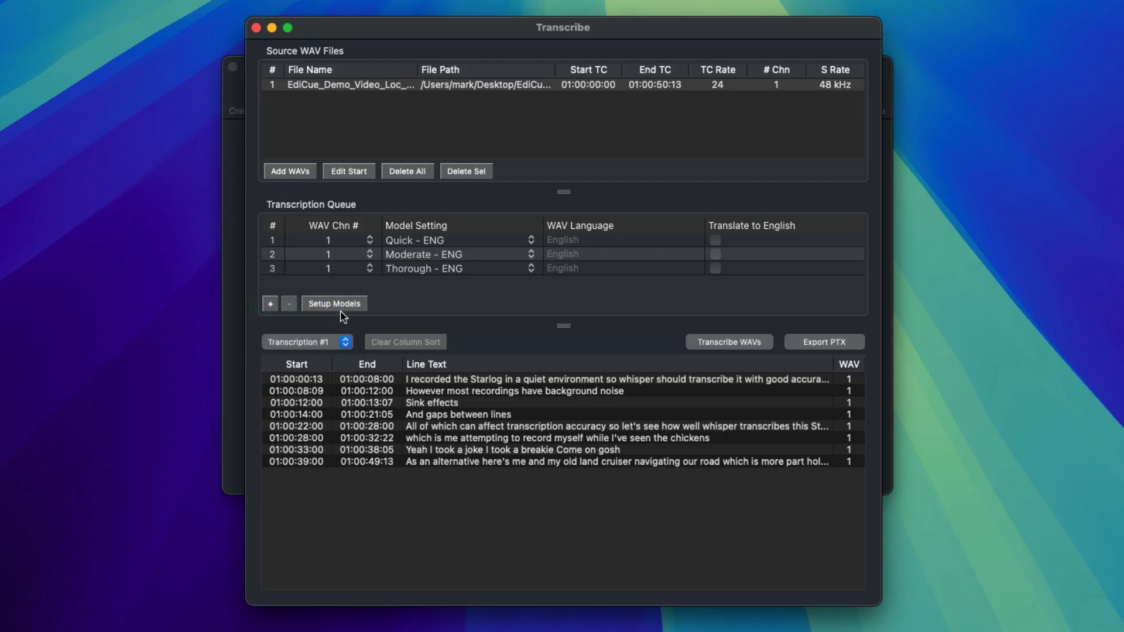
click(808, 342)
click(679, 388)
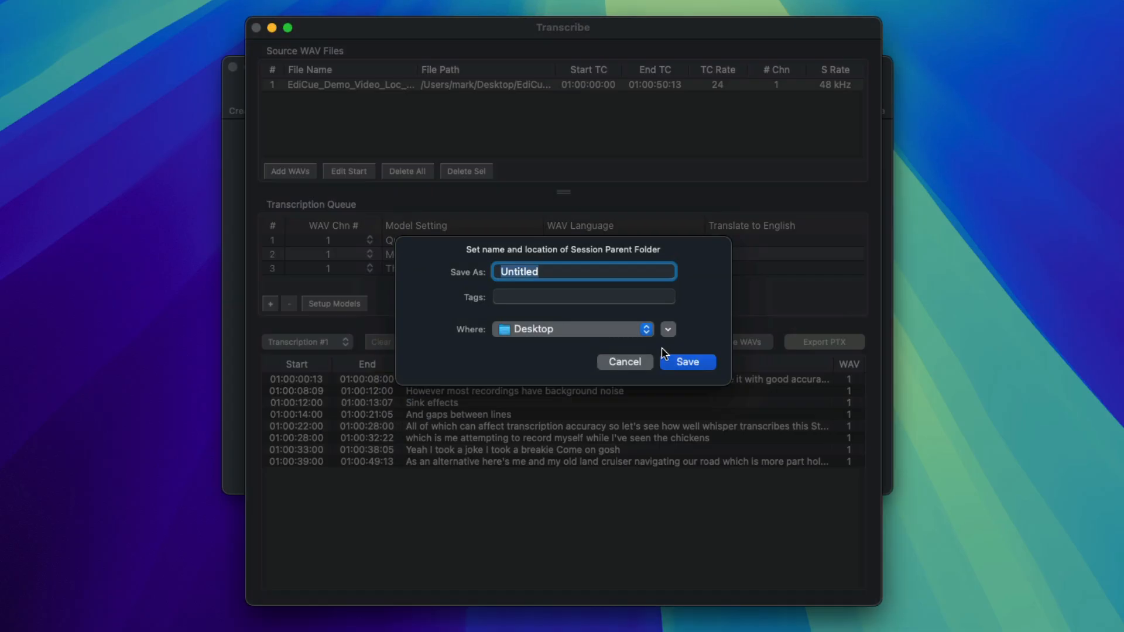
click(669, 360)
click(615, 381)
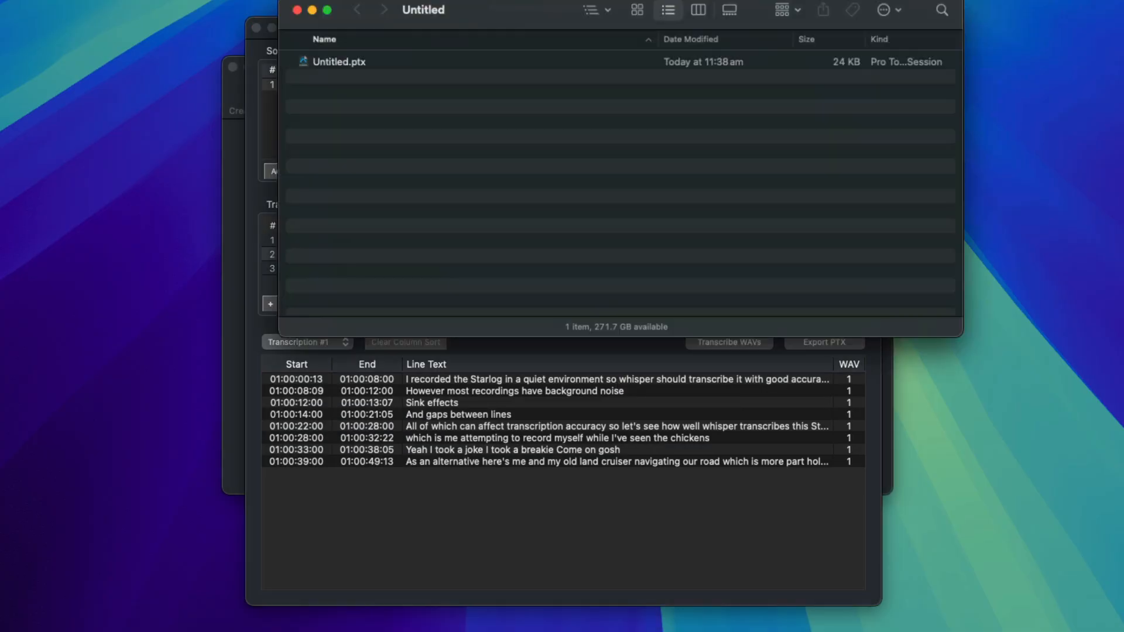
Open Untitled.ptx in Pro Tools and examine the model setting in the comments of tracks Trans 01 to Trans 03
double_click(337, 62)
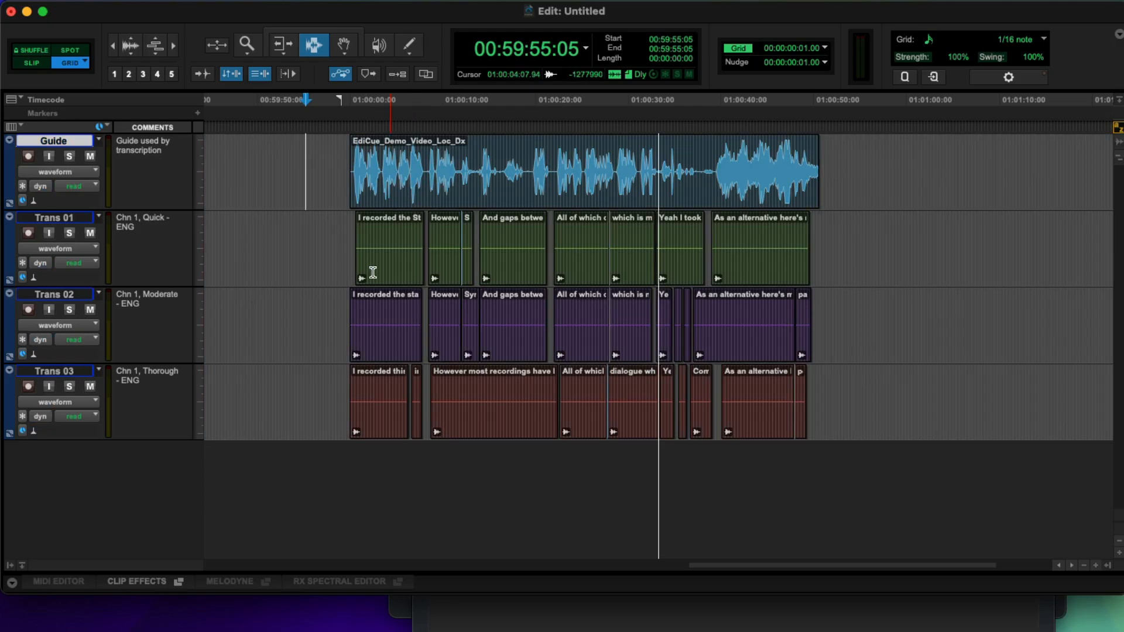
drag(291, 251, 304, 393)
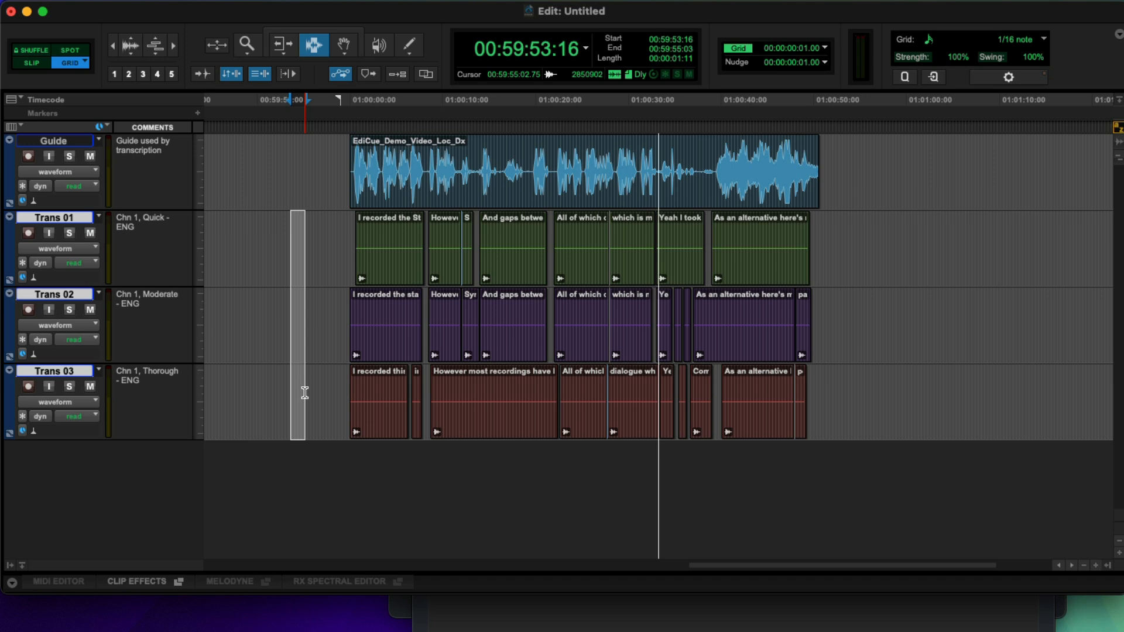
click(145, 241)
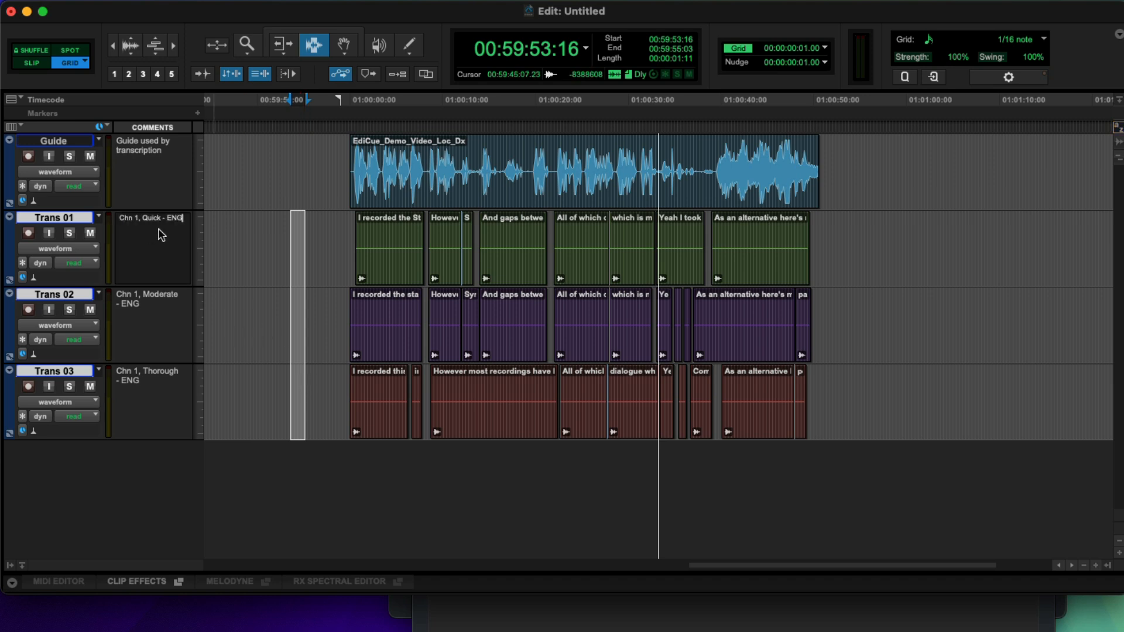
double_click(151, 218)
click(164, 299)
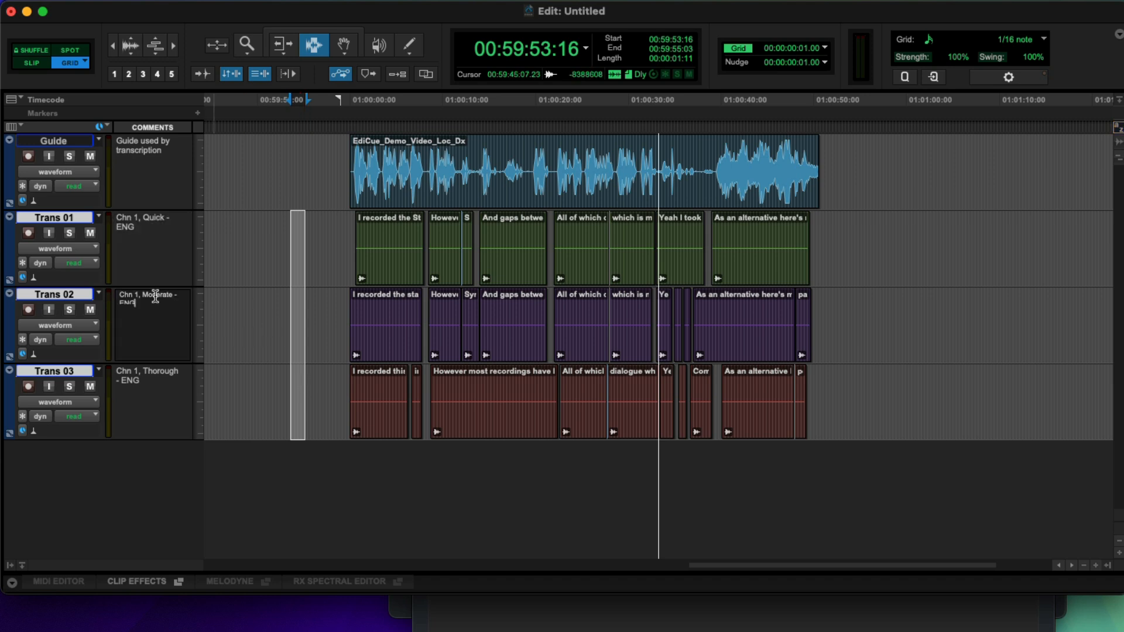
double_click(154, 297)
click(158, 372)
double_click(156, 373)
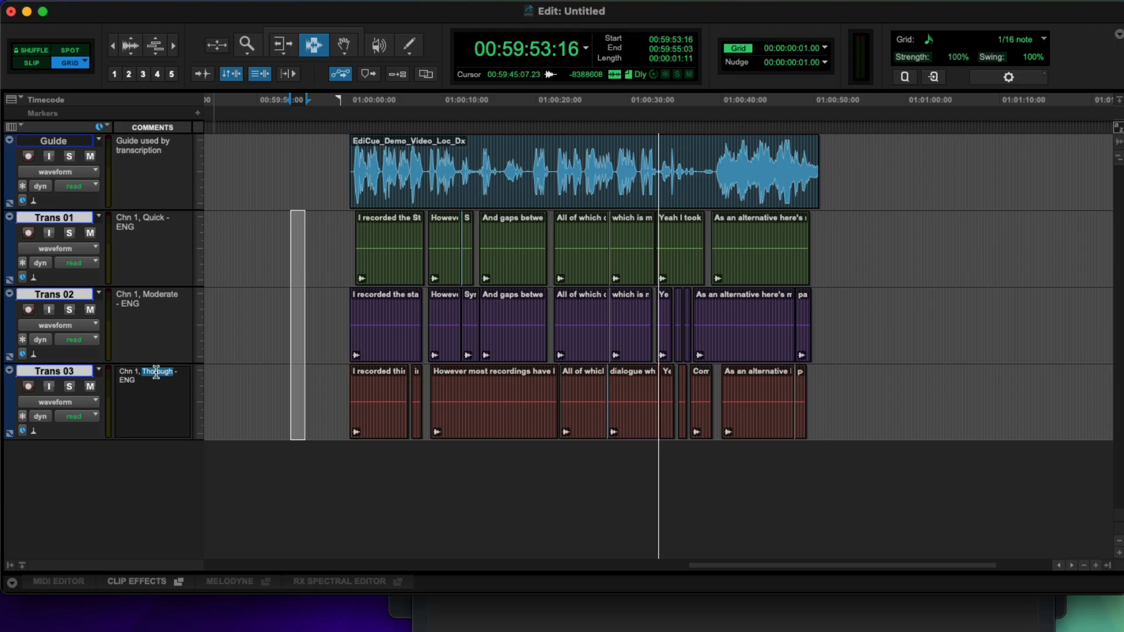
click(240, 346)
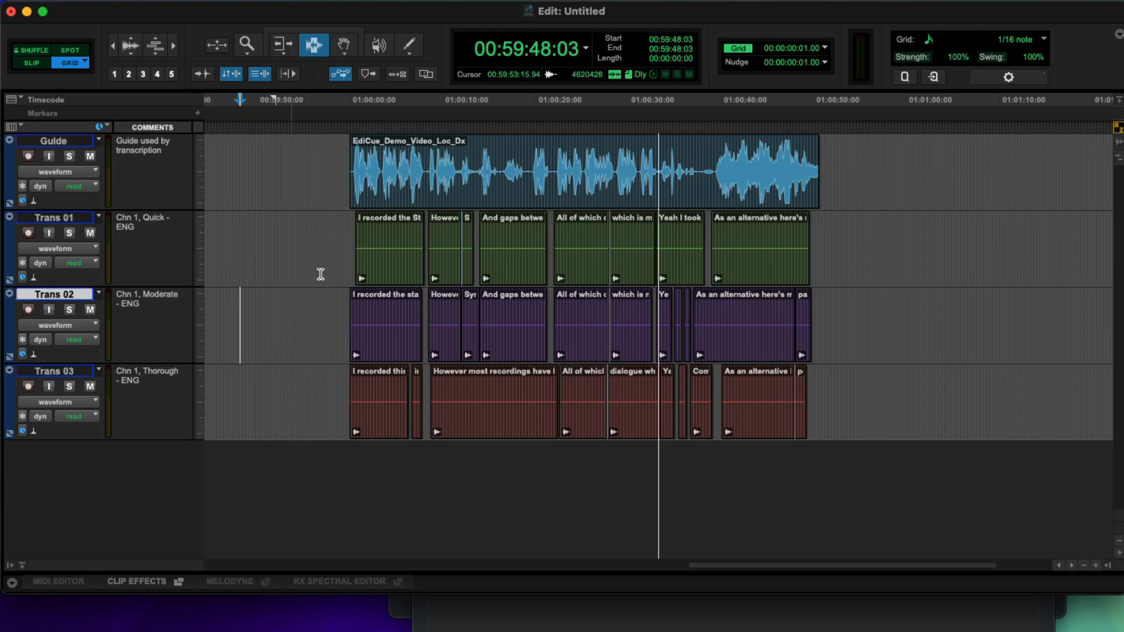
Place the playhead just before the Guide clip and start playback to compare the three transcriptions with the audio
click(349, 196)
key(t)
key(t)
key(t)
key(t)
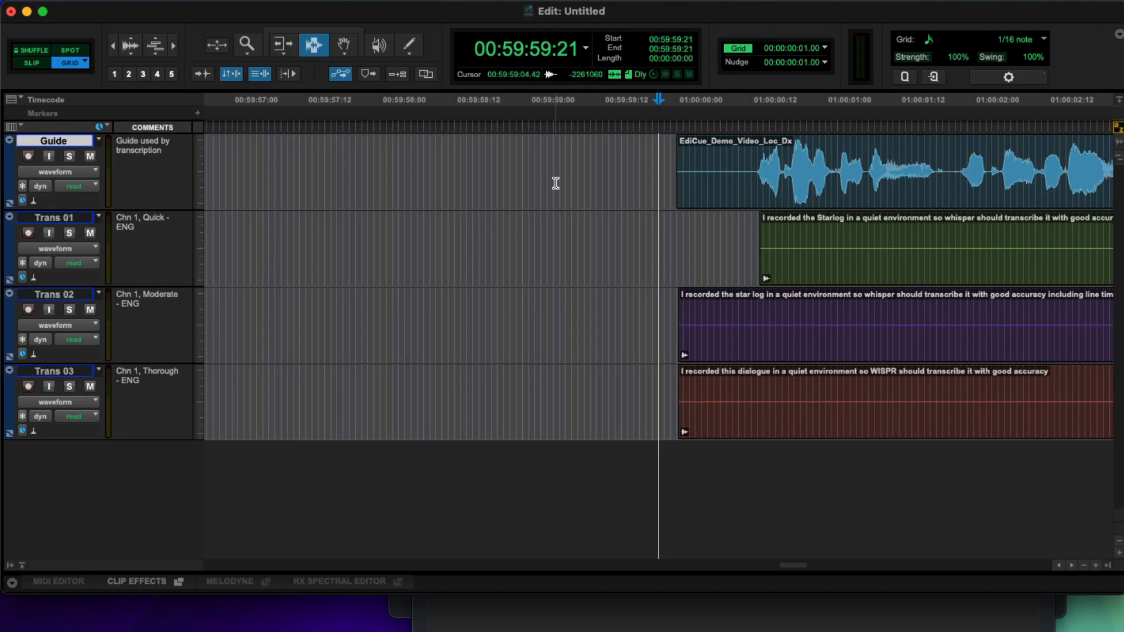
key(r)
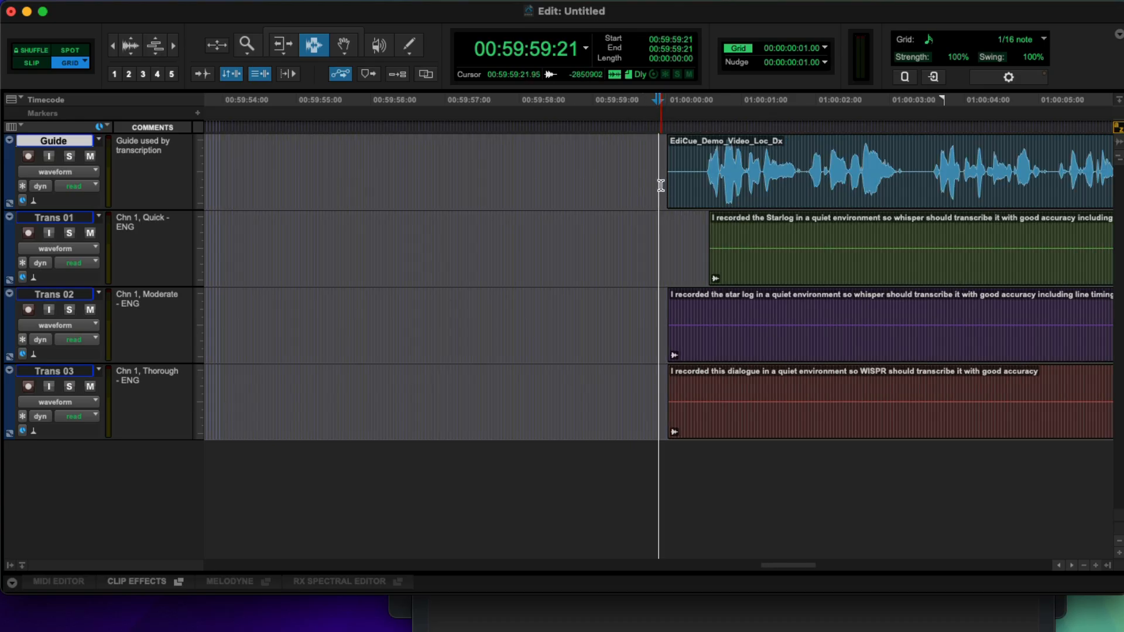
key(space)
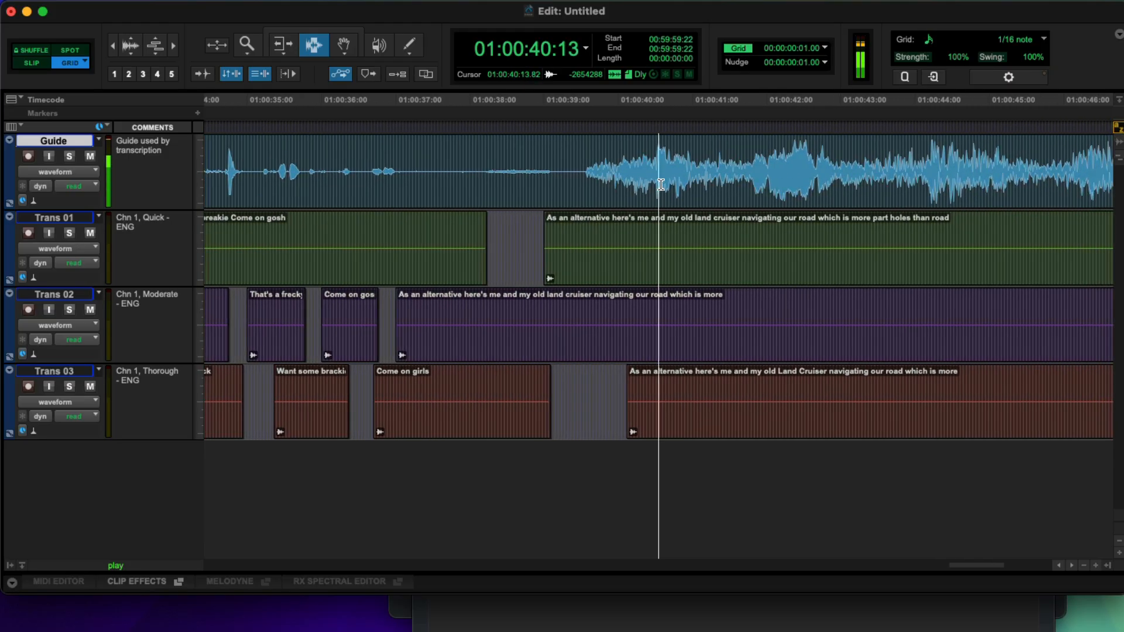
Follow the playback to the end of the Guide clip, stop it and look over the transcription clips
key(r)
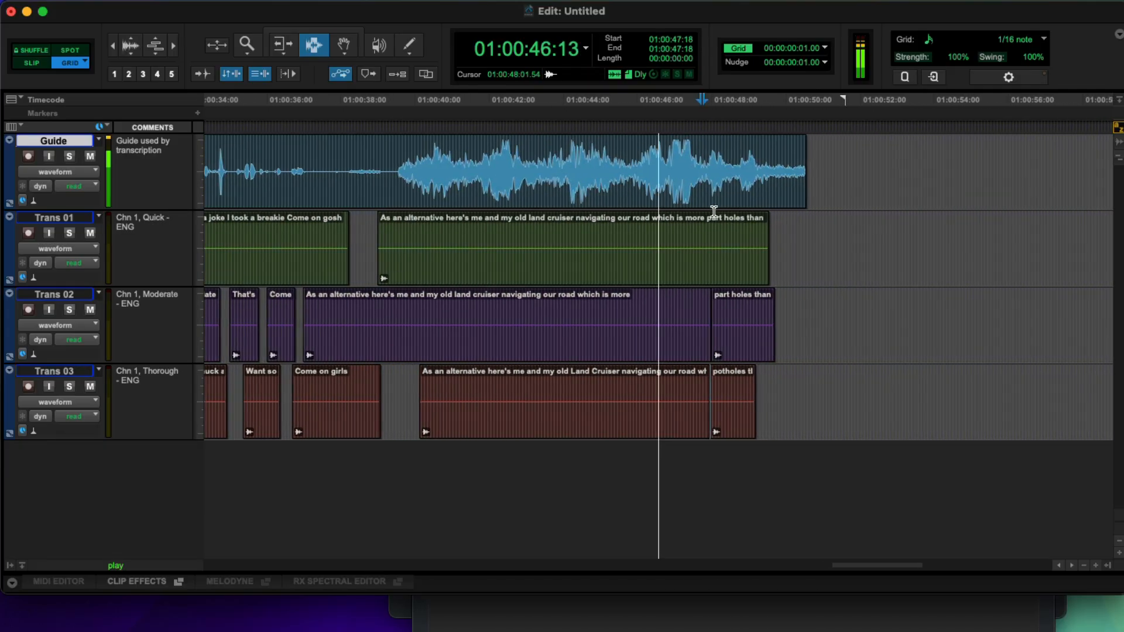
key(t)
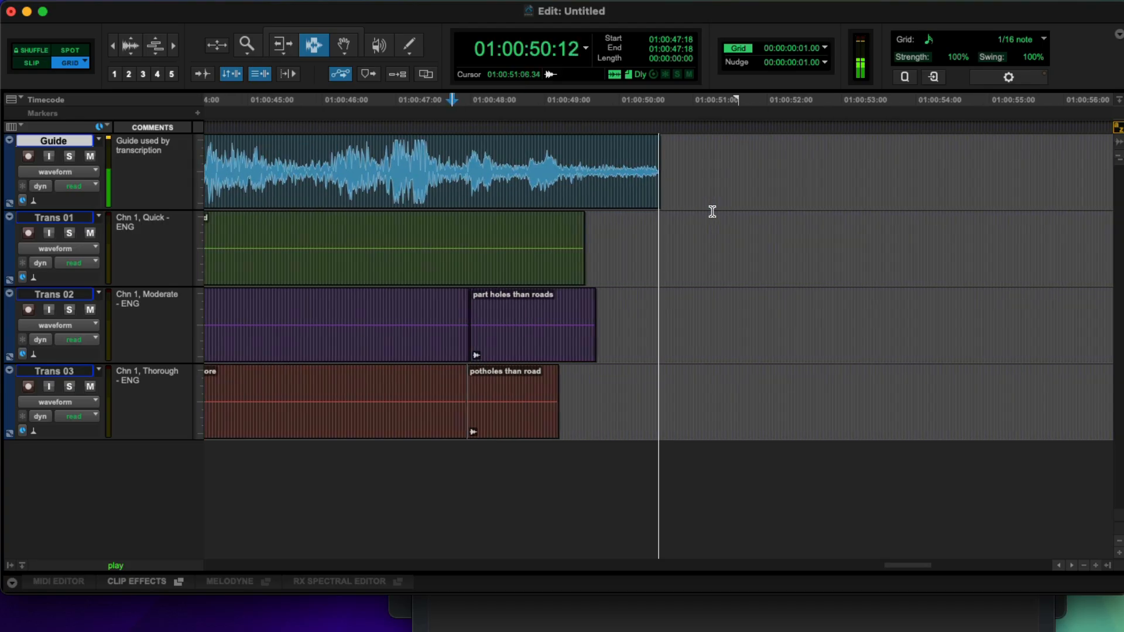
key(space)
key(r)
key(r)
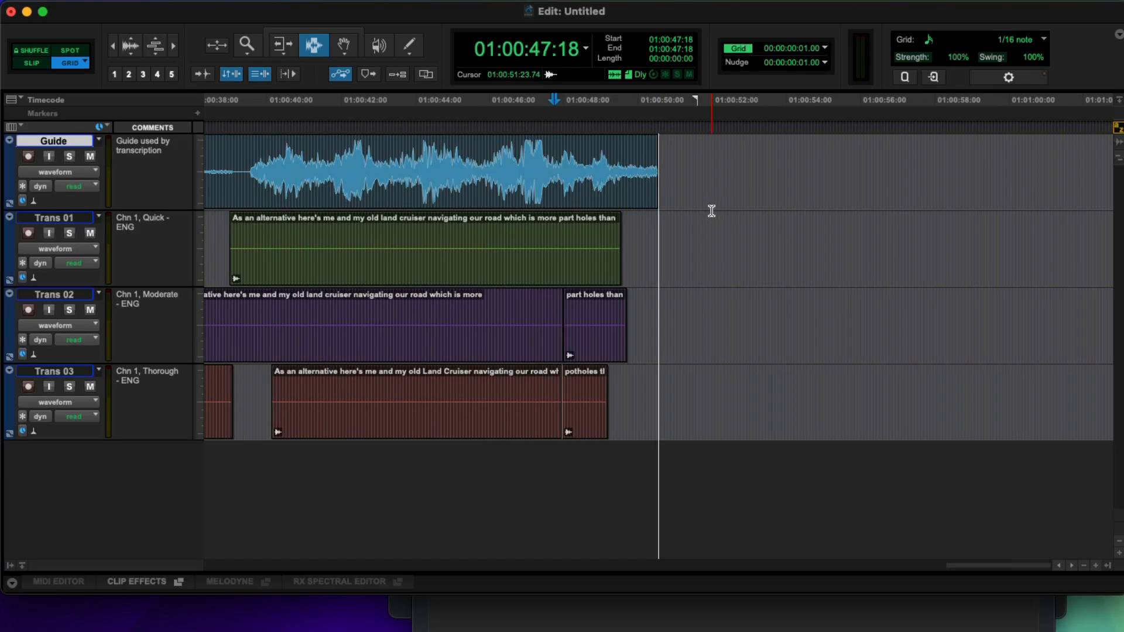
click(381, 245)
key(r)
key(r)
key(r)
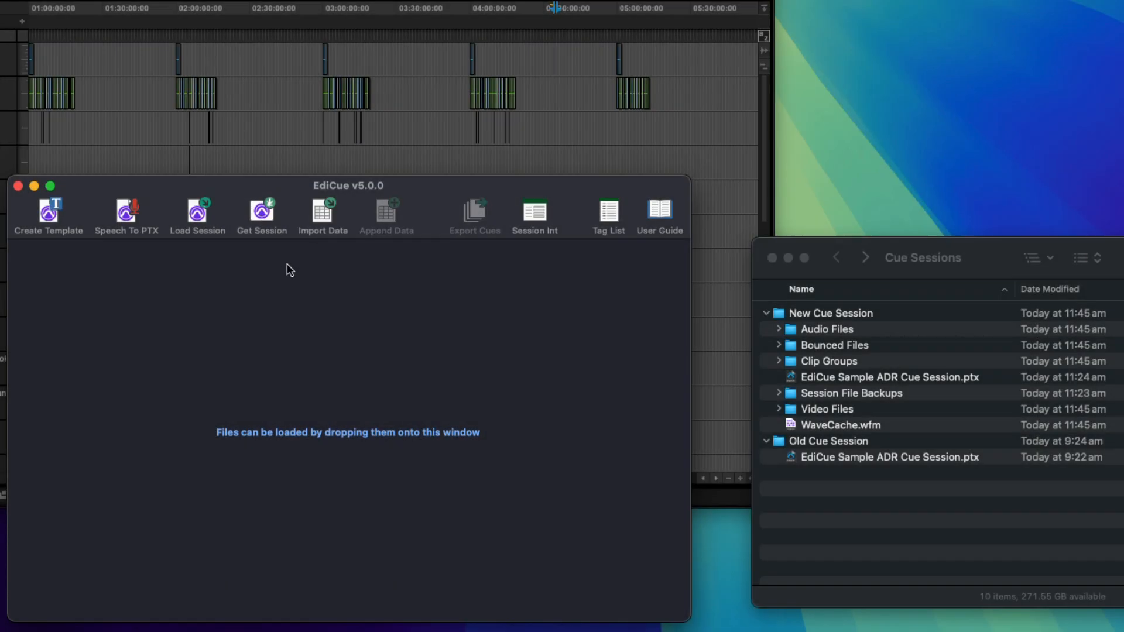
Get the open ADR cue session from Pro Tools into EdiCue, loading only ADR cue tracks that contain tags
click(832, 252)
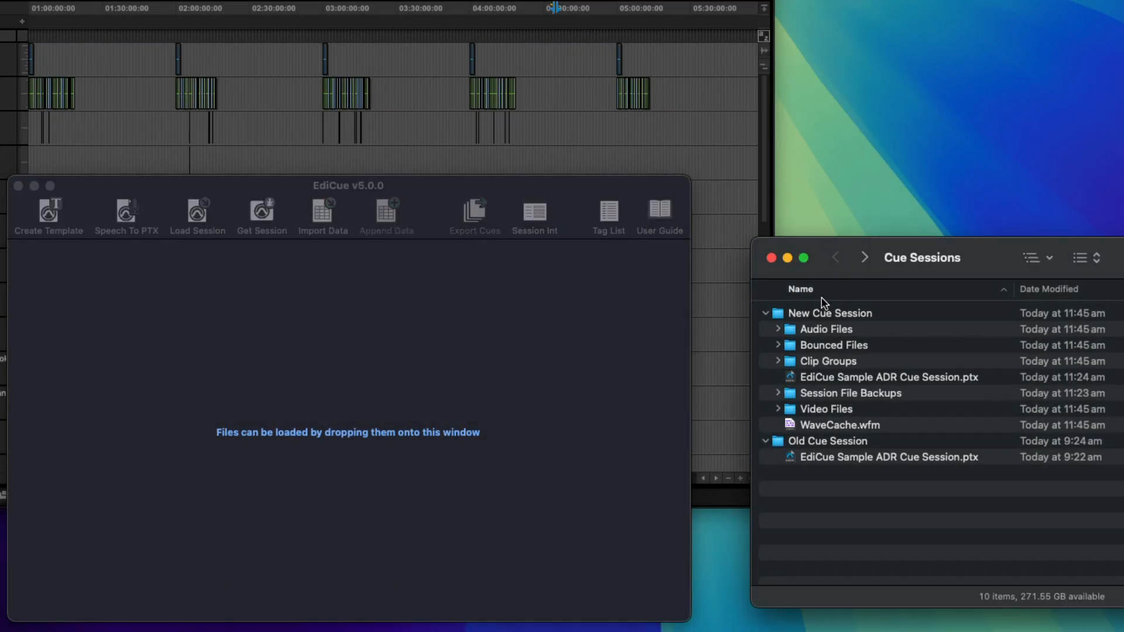
click(824, 378)
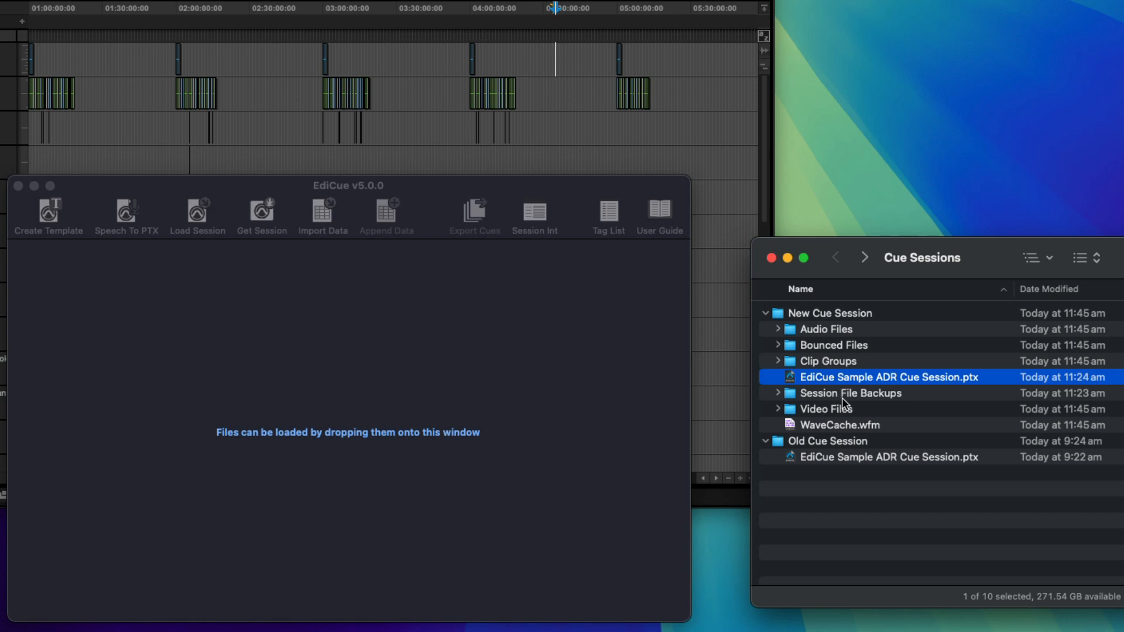
click(459, 305)
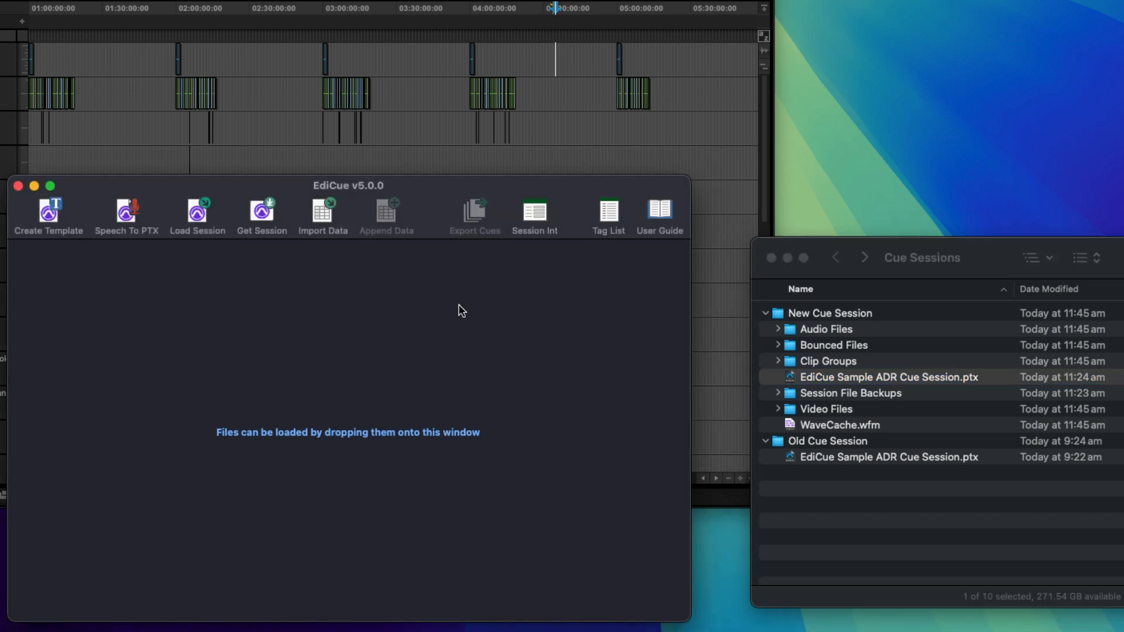
click(262, 213)
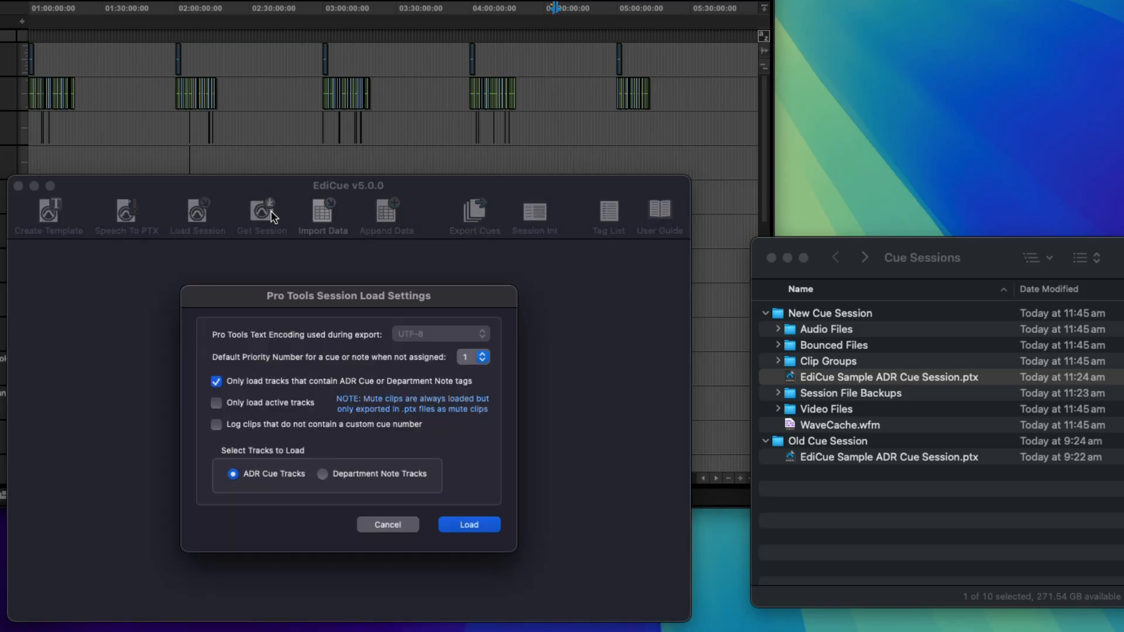
click(472, 522)
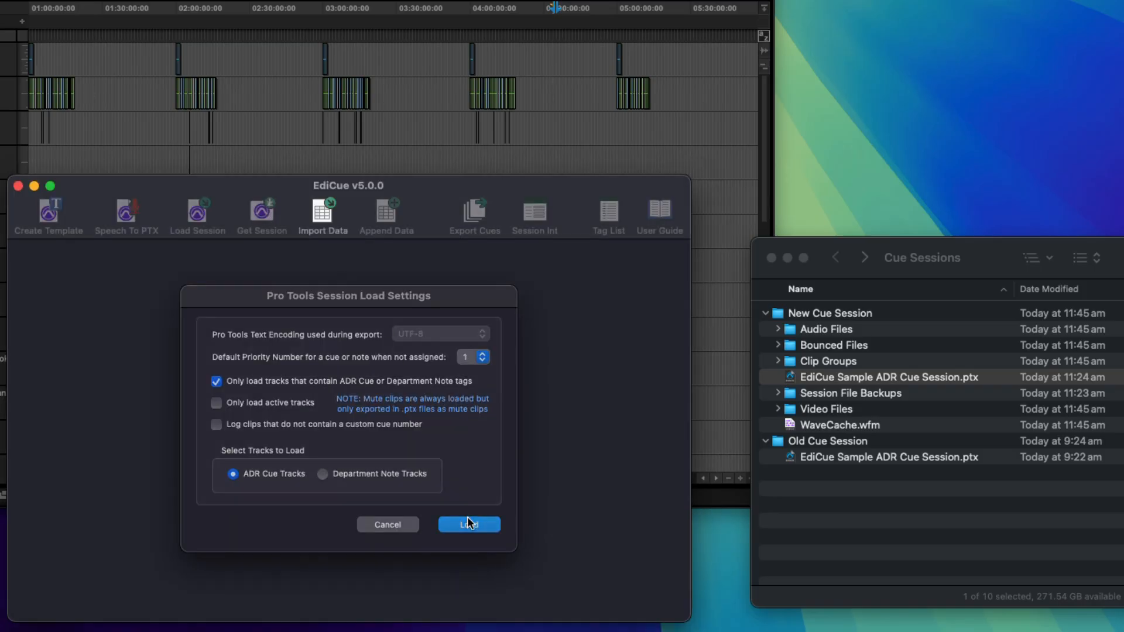
click(431, 526)
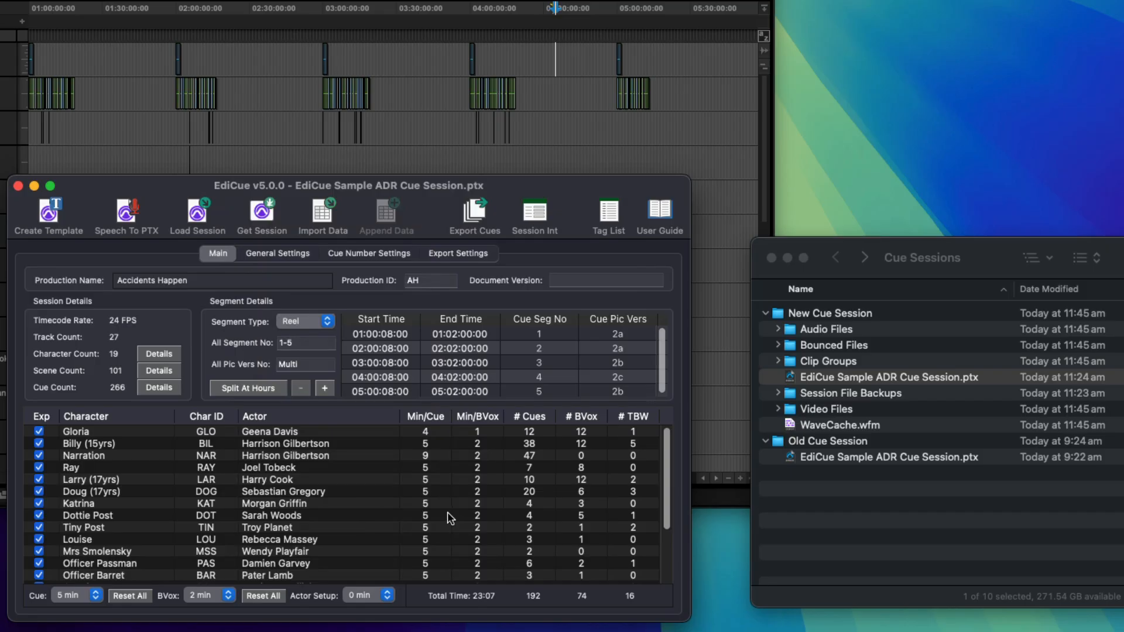
Review the Get Session Data choices in the Pro Tools preferences and keep Directly from Pro Tools with PTX load fallback
key(super+comma)
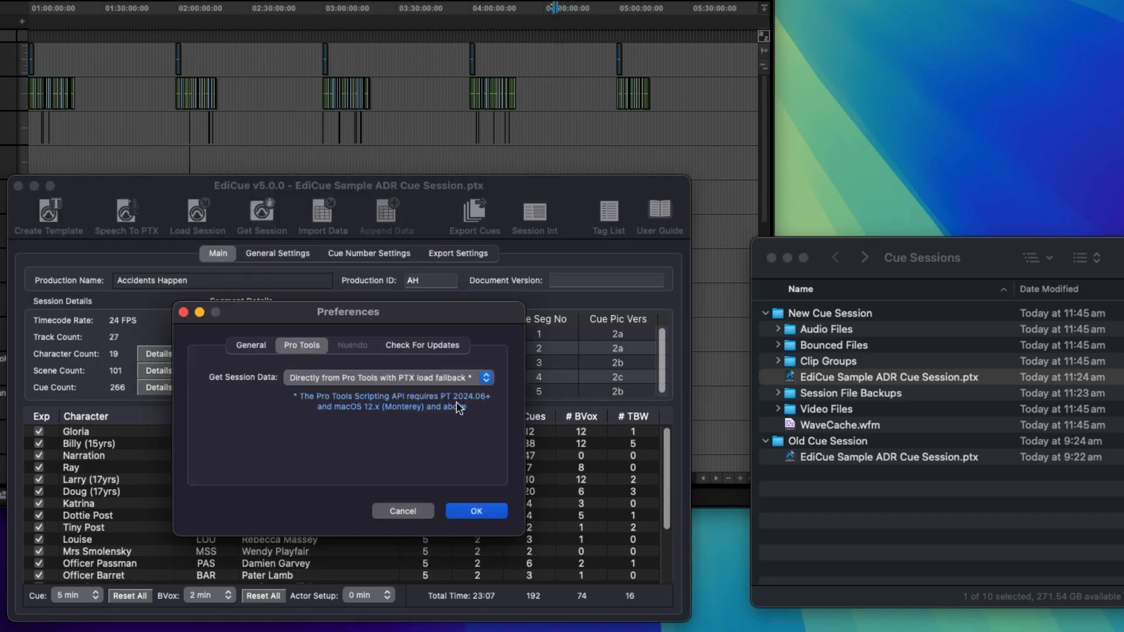
click(473, 379)
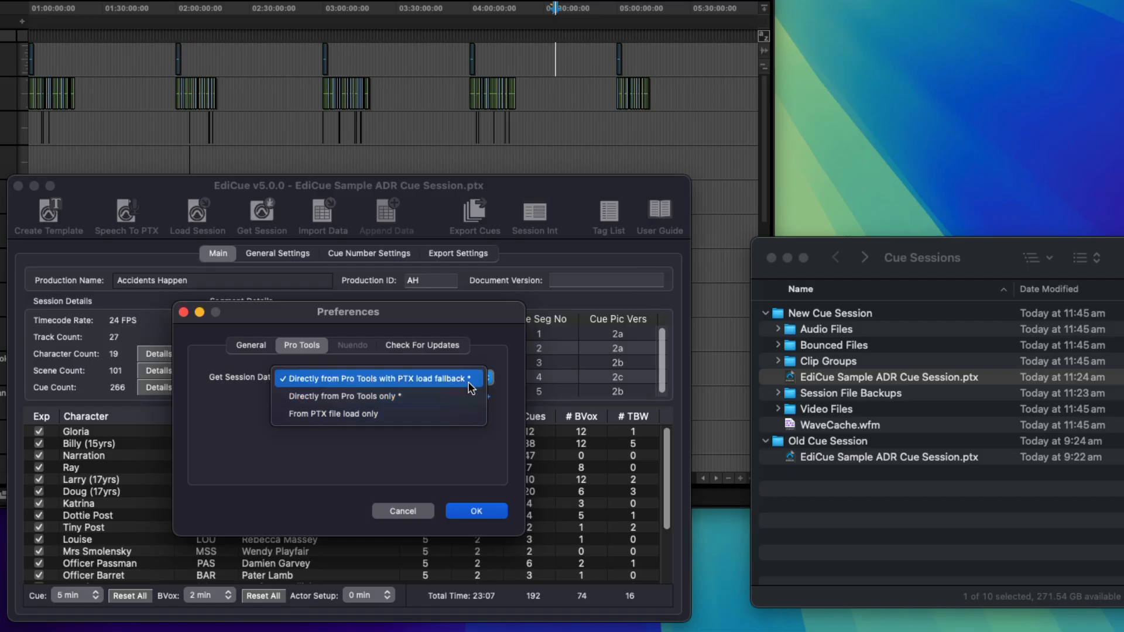
click(475, 379)
click(477, 512)
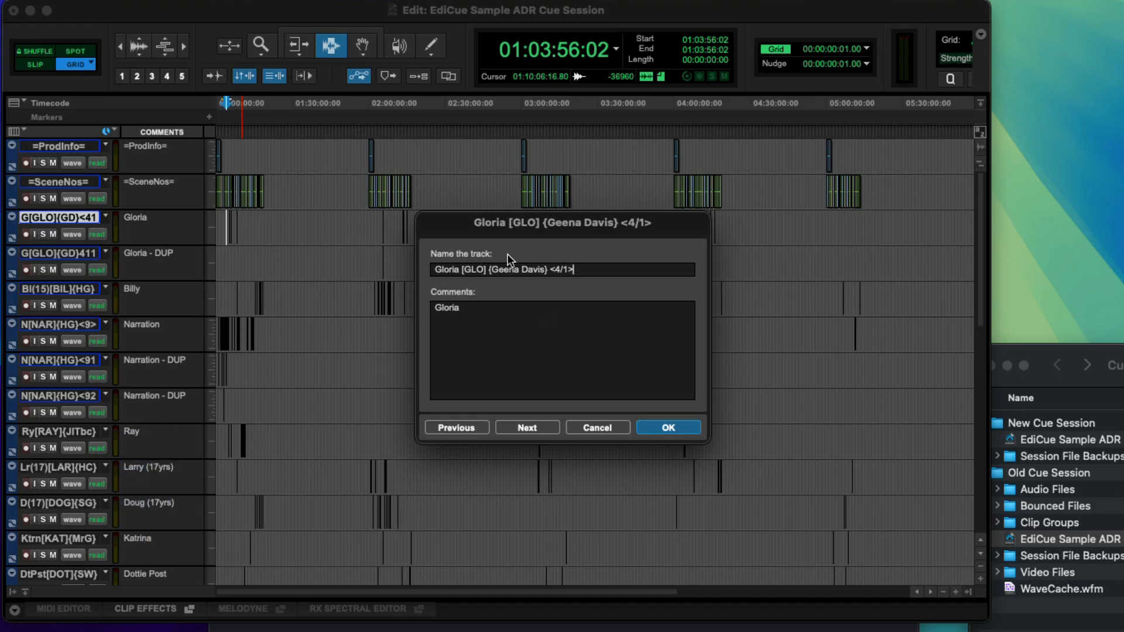
Examine the tags in the old session's Gloria track name, and compare the new session's tracks from Gloria to Narration.dup2
double_click(473, 269)
drag(491, 270, 574, 274)
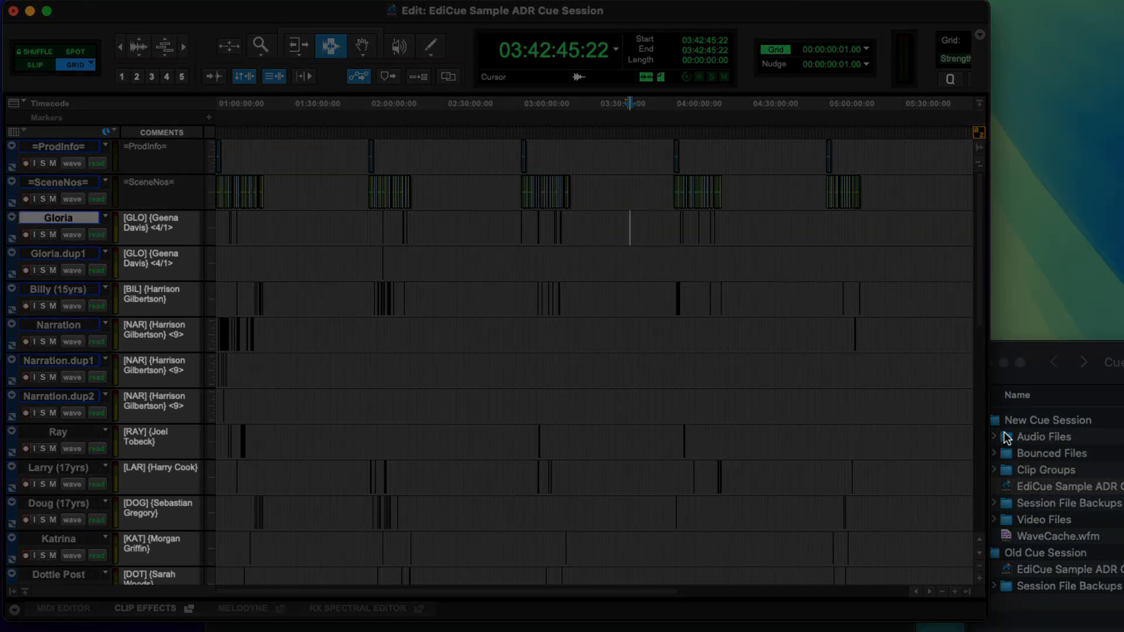
drag(336, 227, 361, 404)
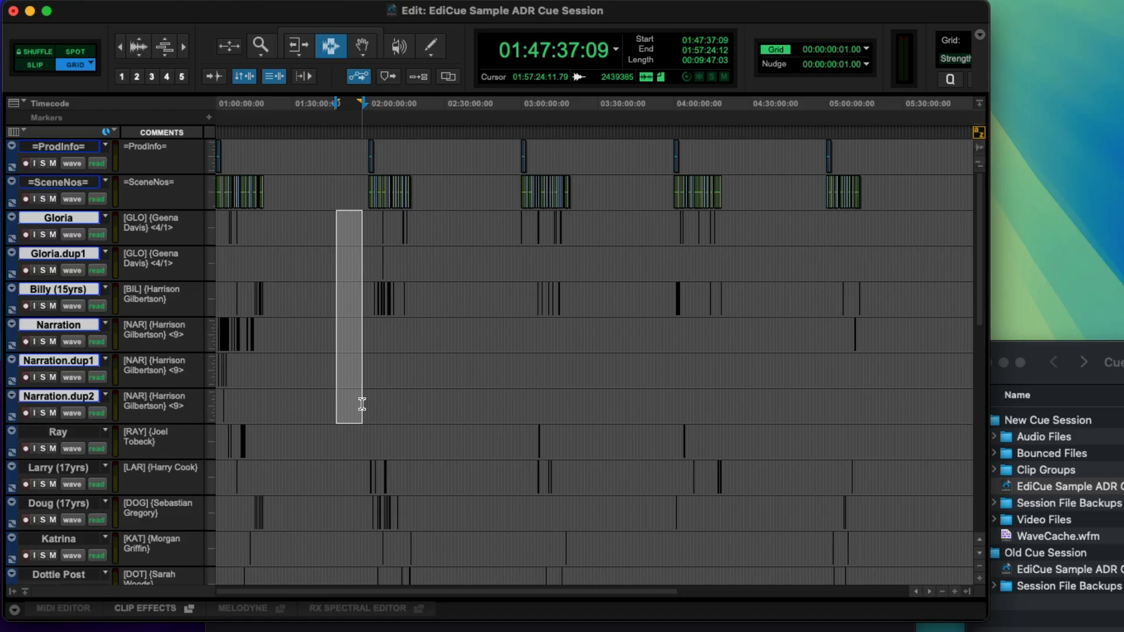
Load EdiCue Sample ADR Cue Session.ptx from Old Cue Session into EdiCue with Clip Groups Only, accepting the listed production reasons
key(super+Tab)
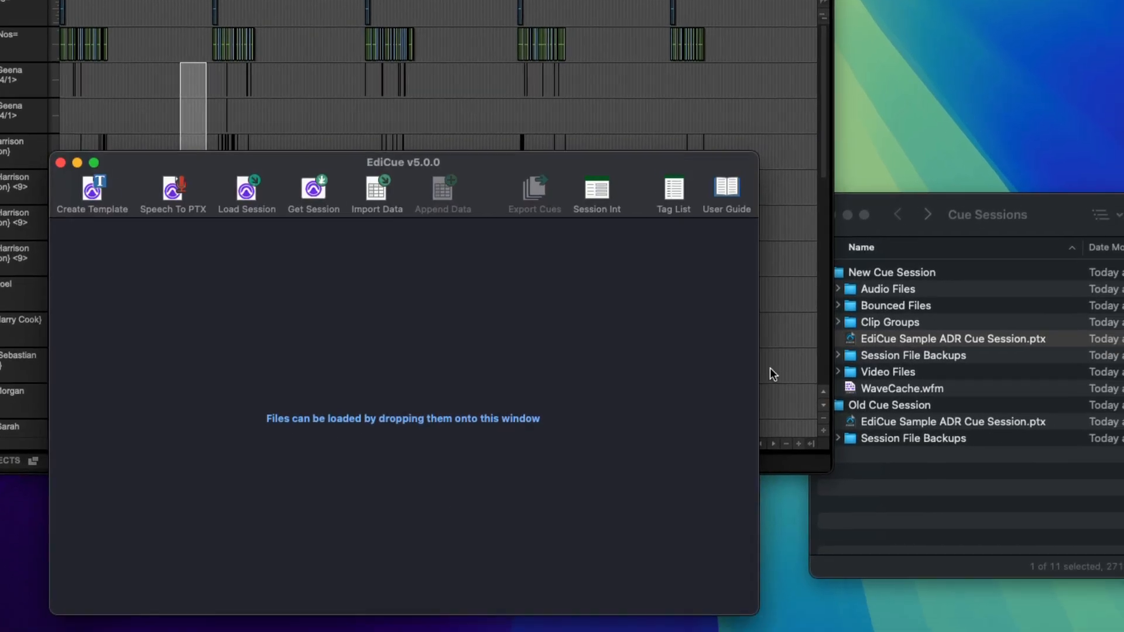
click(1024, 216)
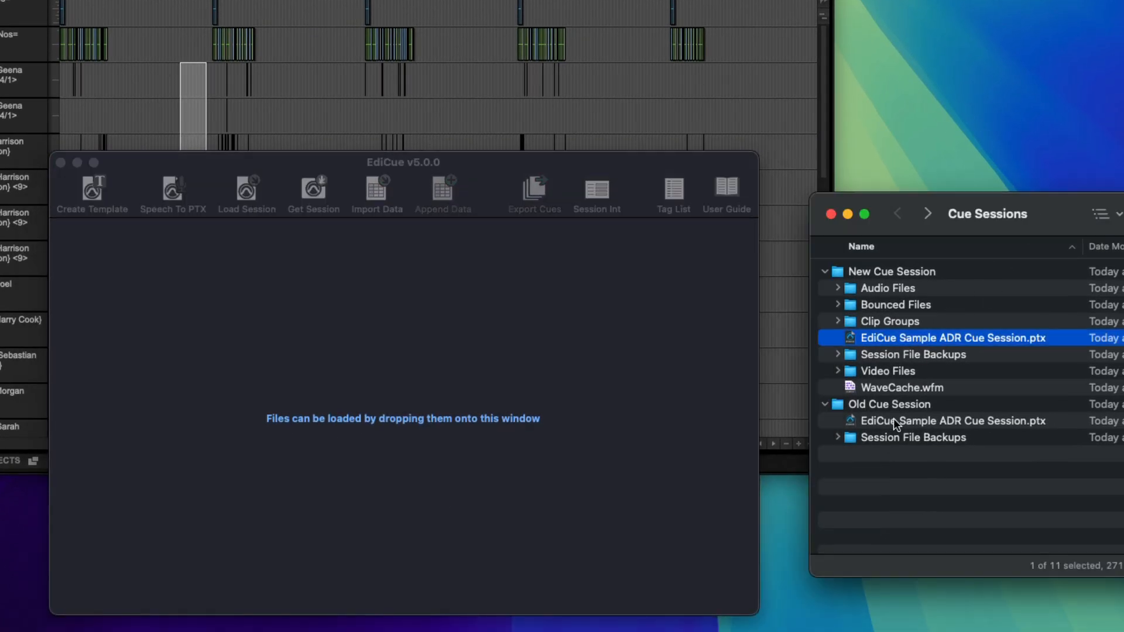
drag(898, 421, 591, 370)
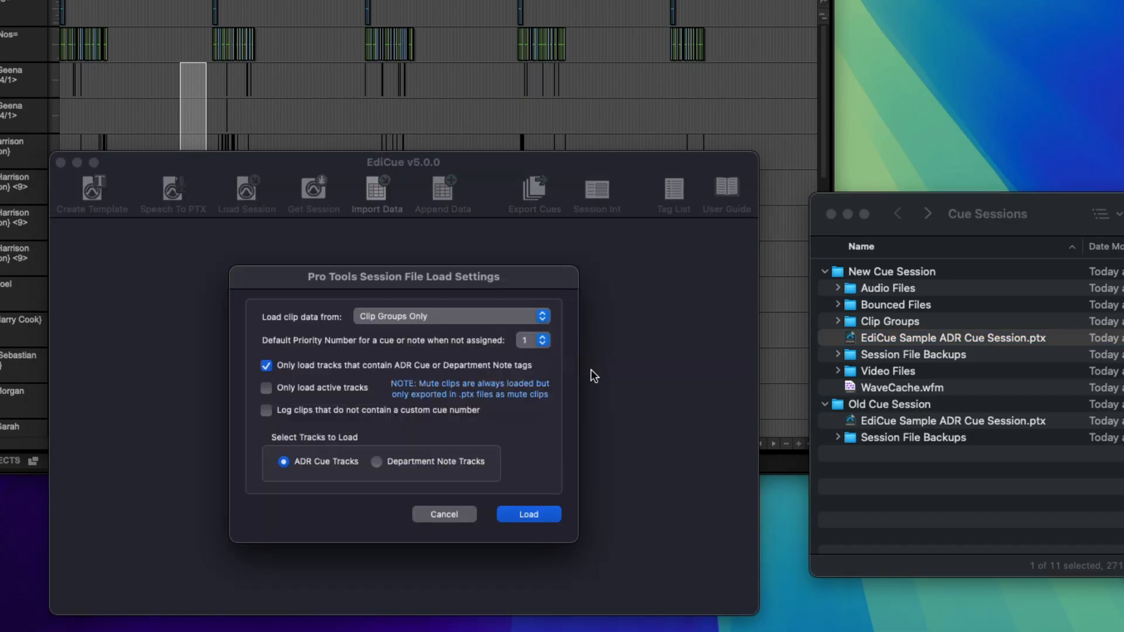
click(528, 515)
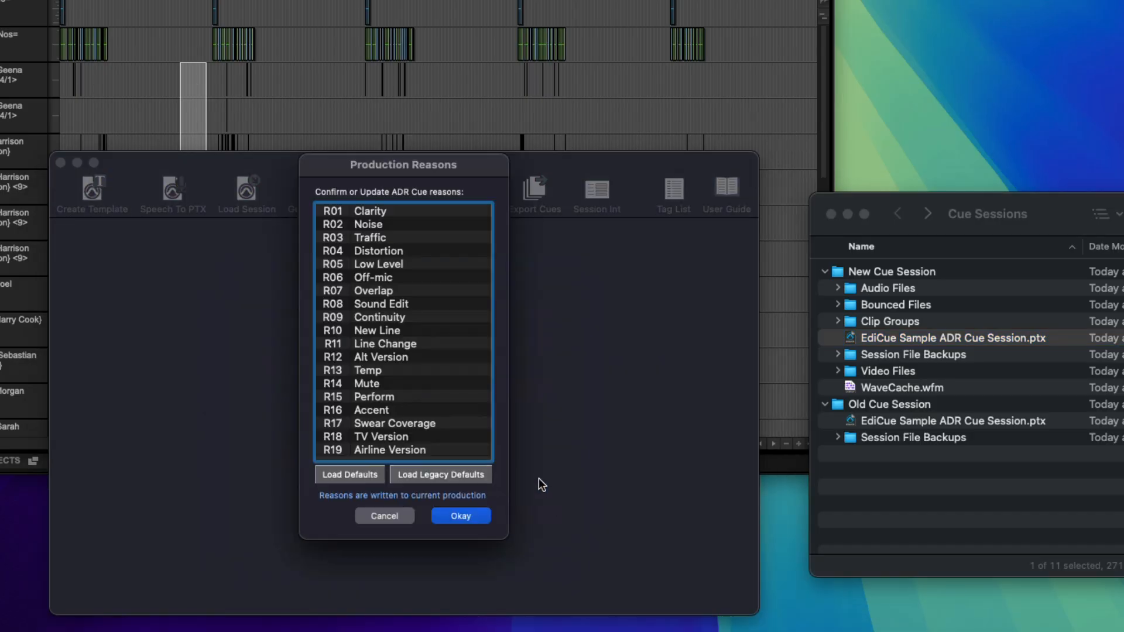
click(475, 506)
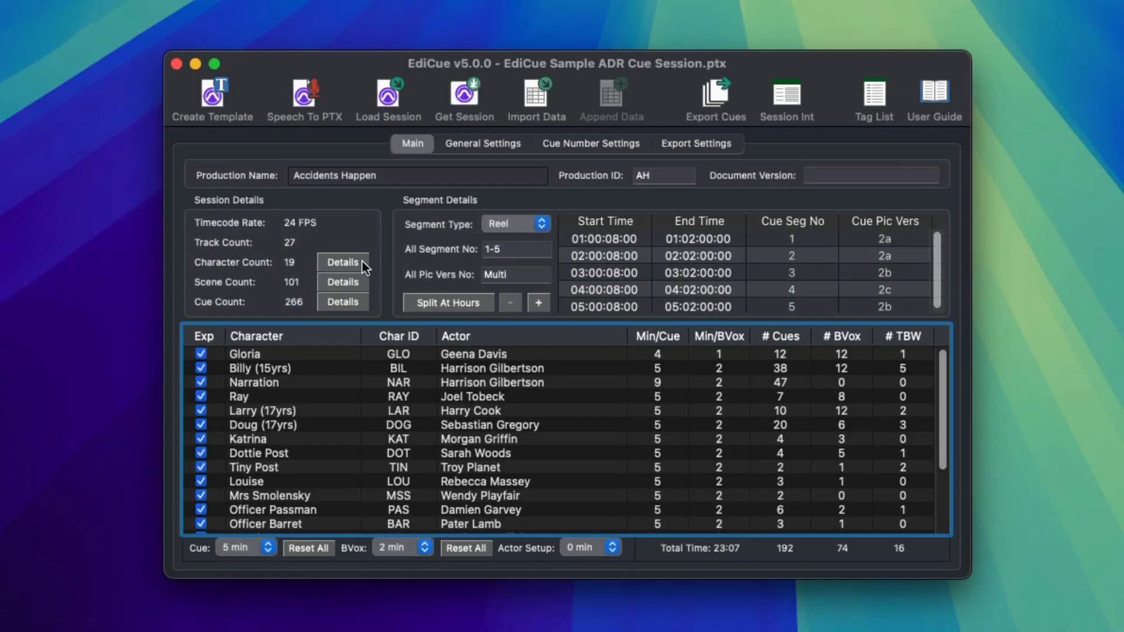
Review the character details and the scene details of the loaded session
click(361, 261)
click(636, 206)
click(362, 273)
click(878, 140)
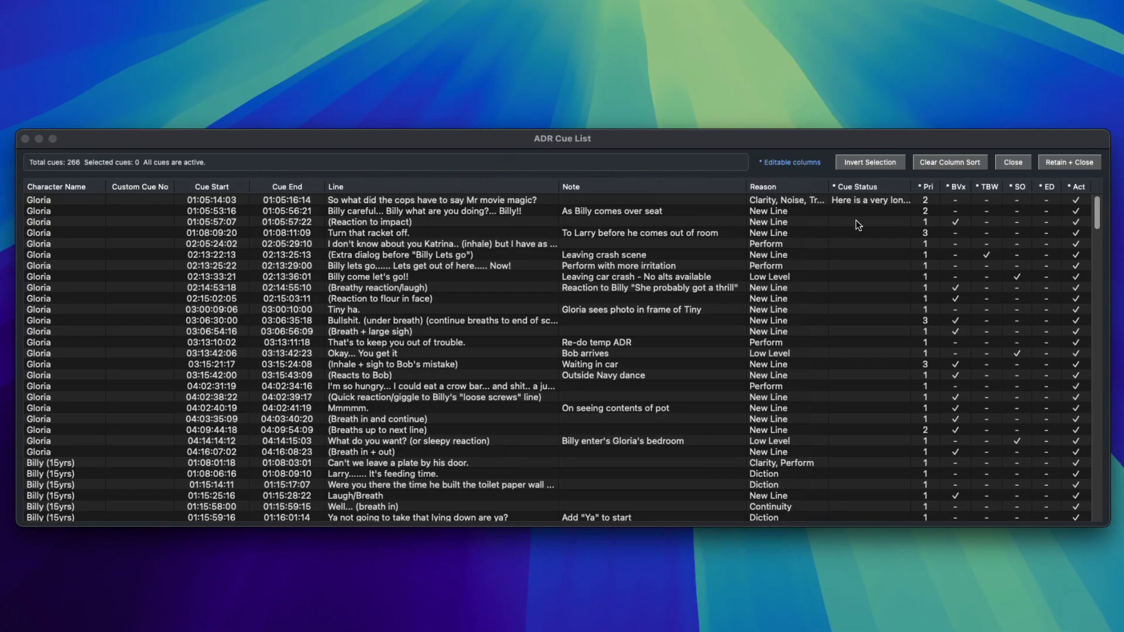
Examine the Cue Status of Gloria's first cue in the ADR cue list and select her third cue, (Reaction to impact)
click(862, 202)
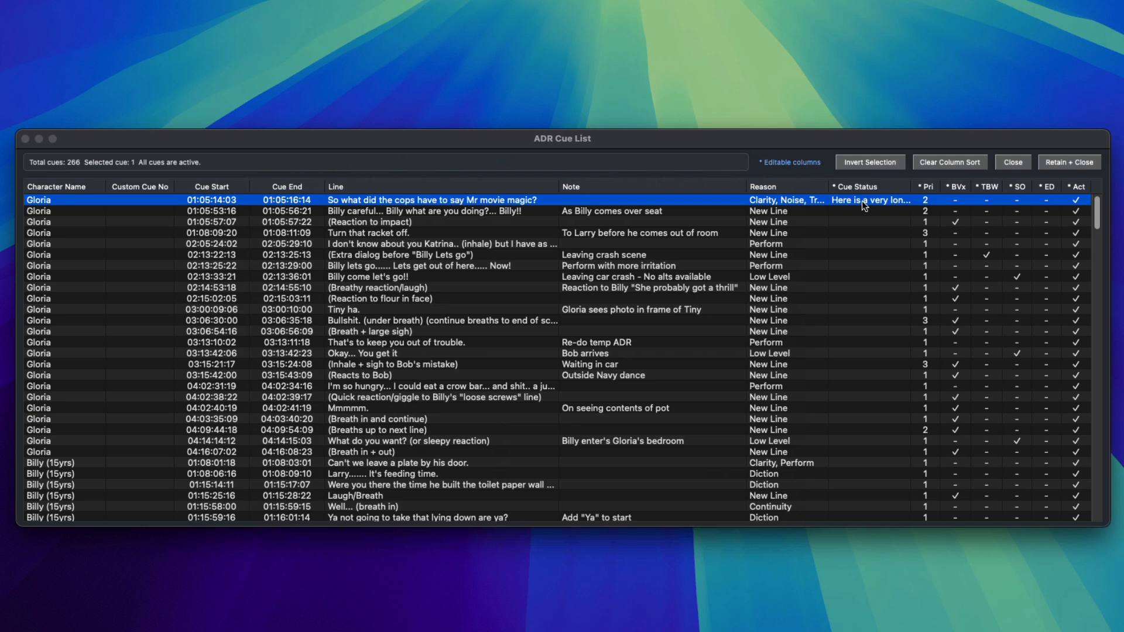
click(864, 201)
click(870, 221)
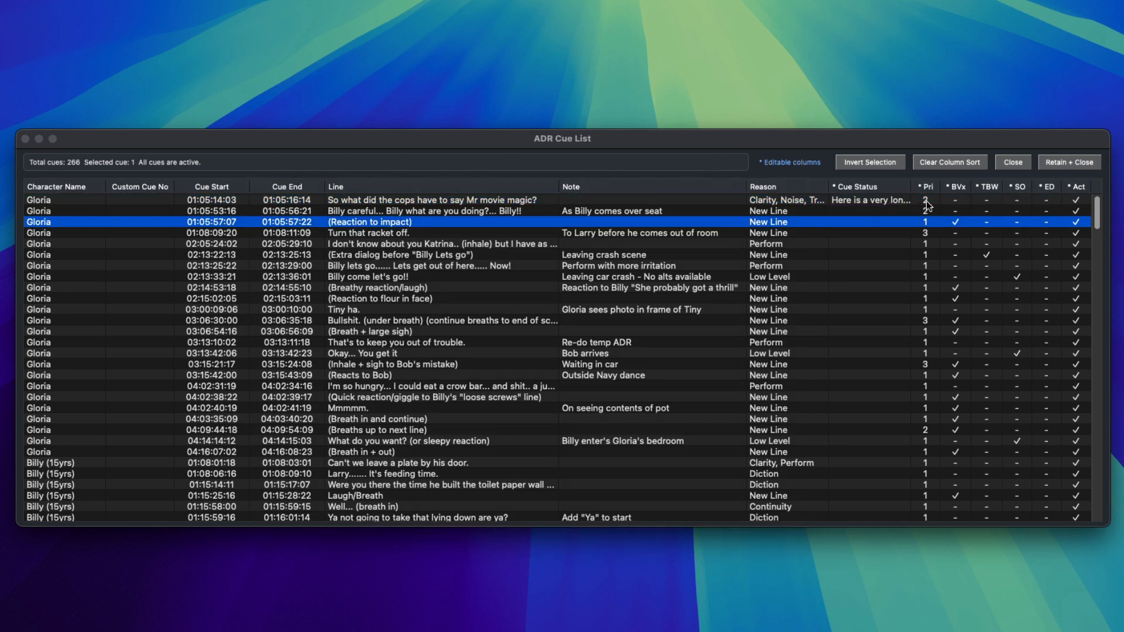
Set the priority of Gloria's first cue to 1 and clear the BVx flags on Gloria's cues in the ADR cue list
click(927, 204)
click(946, 208)
click(1045, 200)
click(1075, 201)
click(1075, 201)
Select Gloria's third through seventh cues, then retain and close the ADR cue list and show the export settings
shift+click(899, 263)
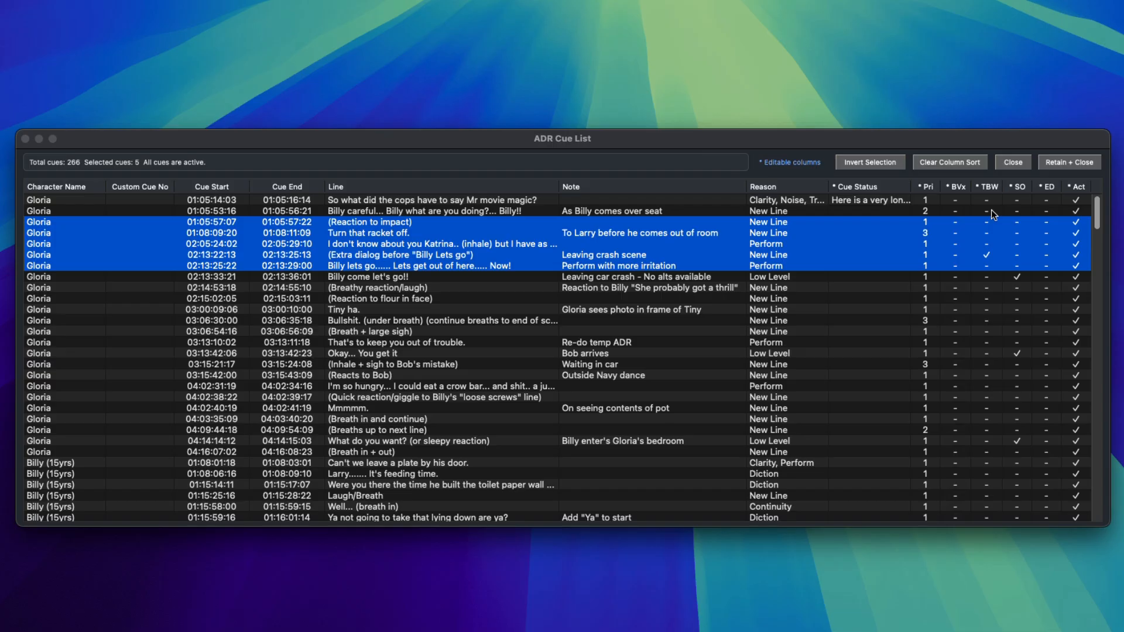
click(1050, 163)
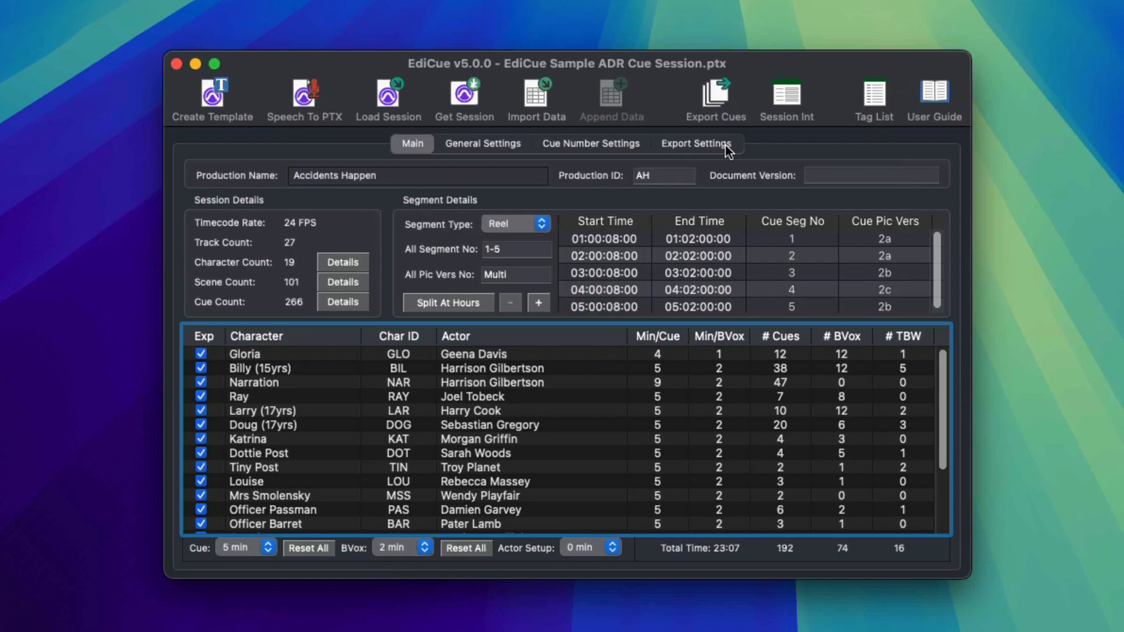
click(722, 145)
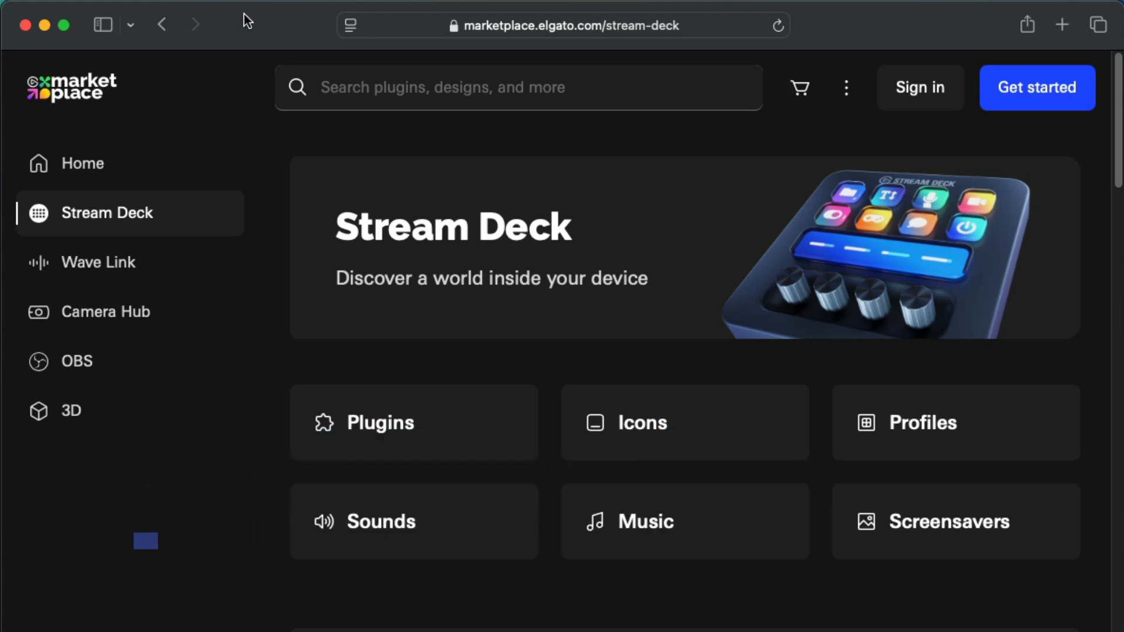
Search the Elgato Marketplace for edicue and expand the EdiCue action group in the Stream Deck app
click(377, 87)
text(edicue)
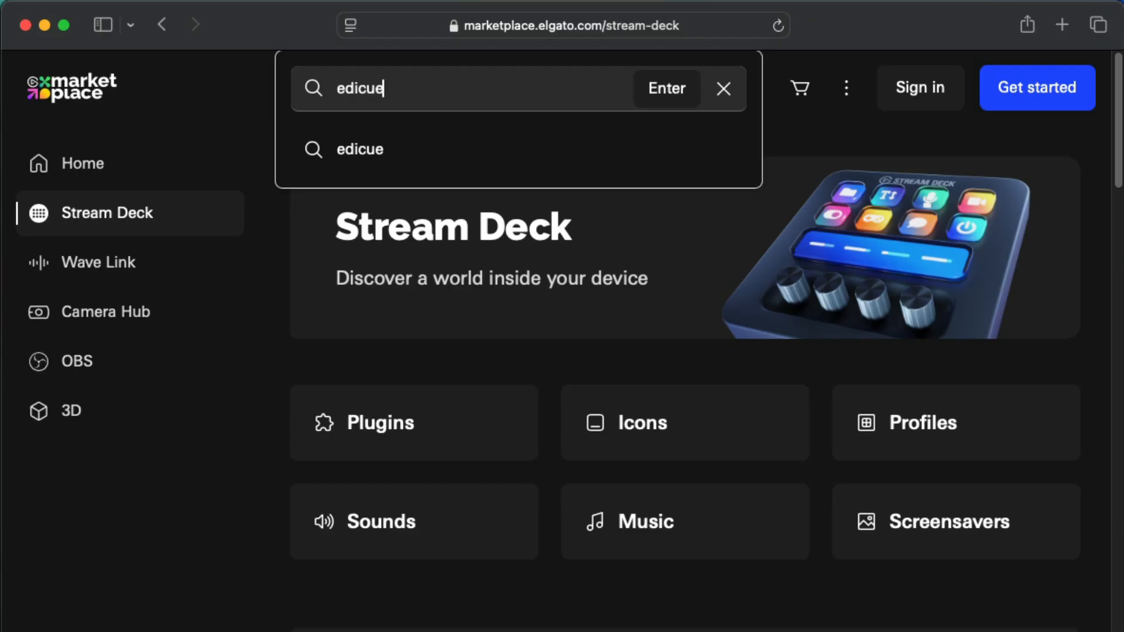
key(Return)
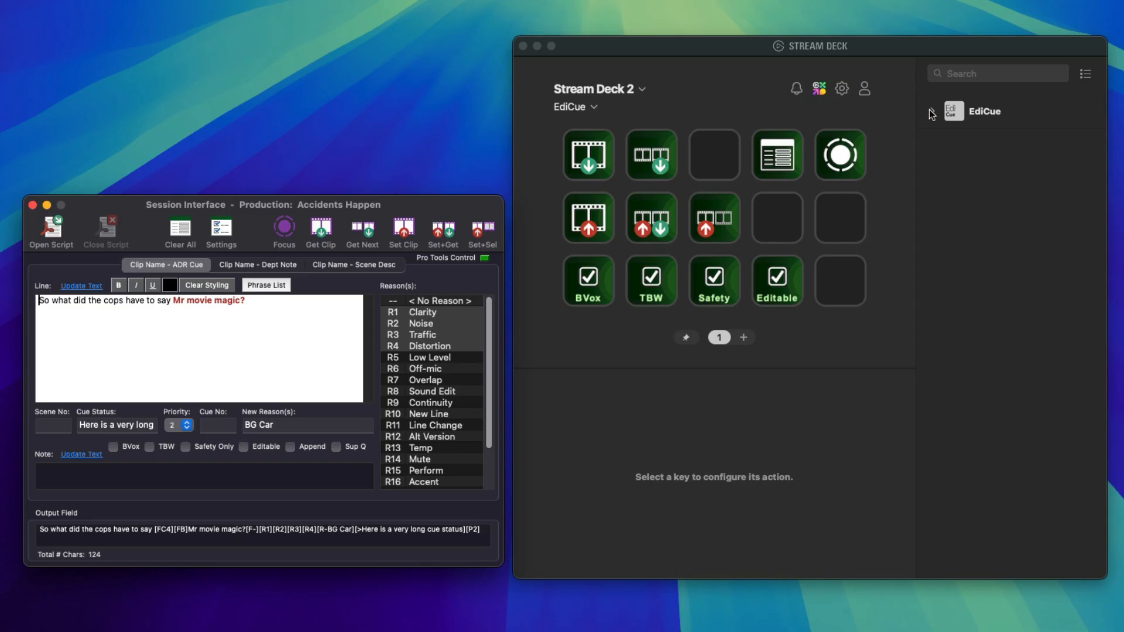
click(932, 112)
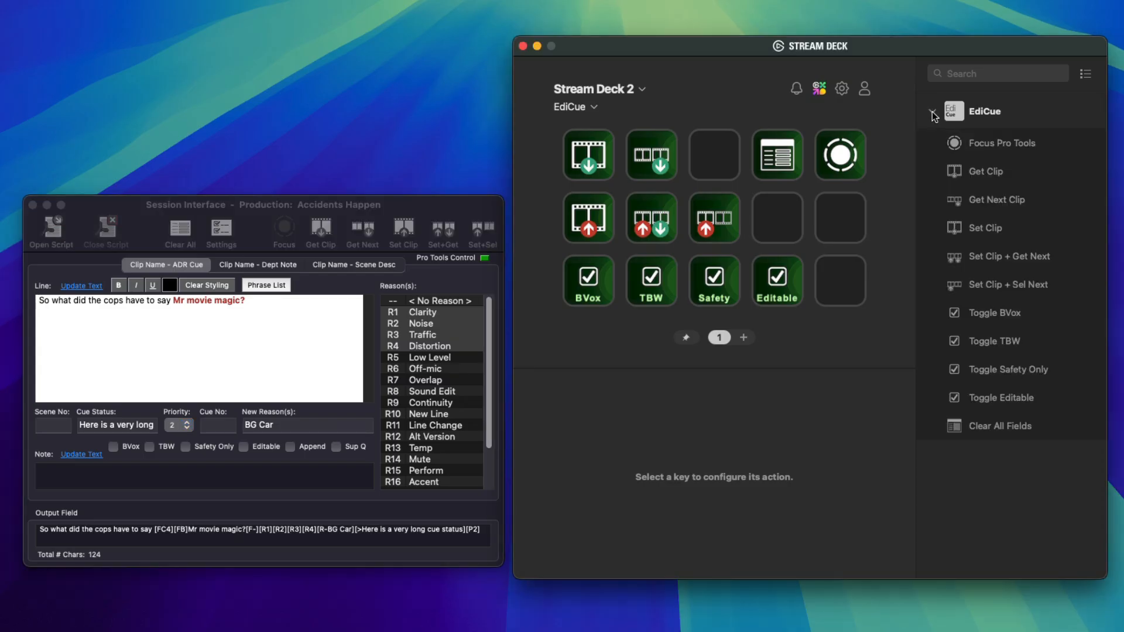